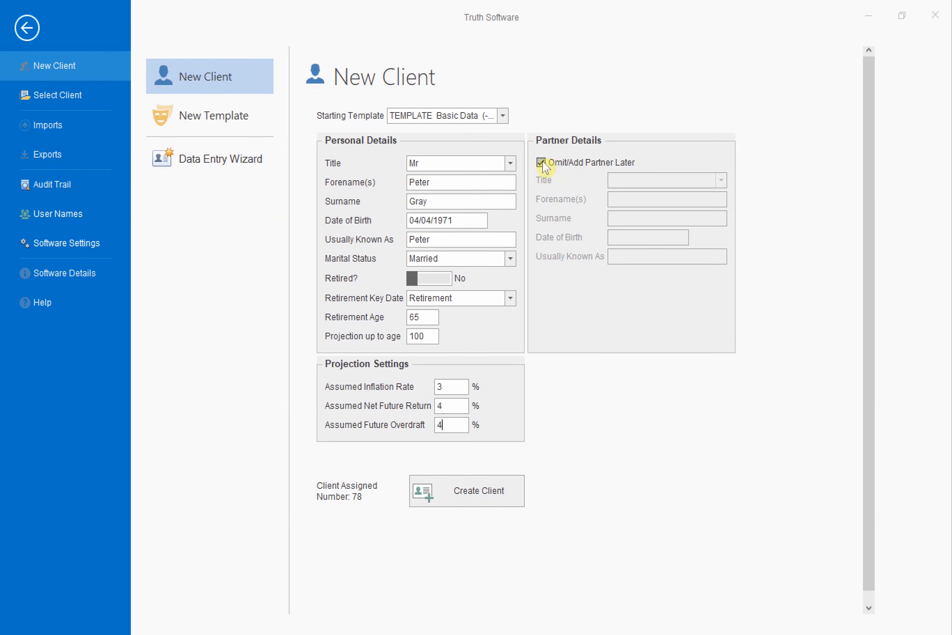
Include a partner with the title Dr (Female) and fill in the partner's forename, surname, date of birth and usual name
left_click(548, 164)
left_click(616, 180)
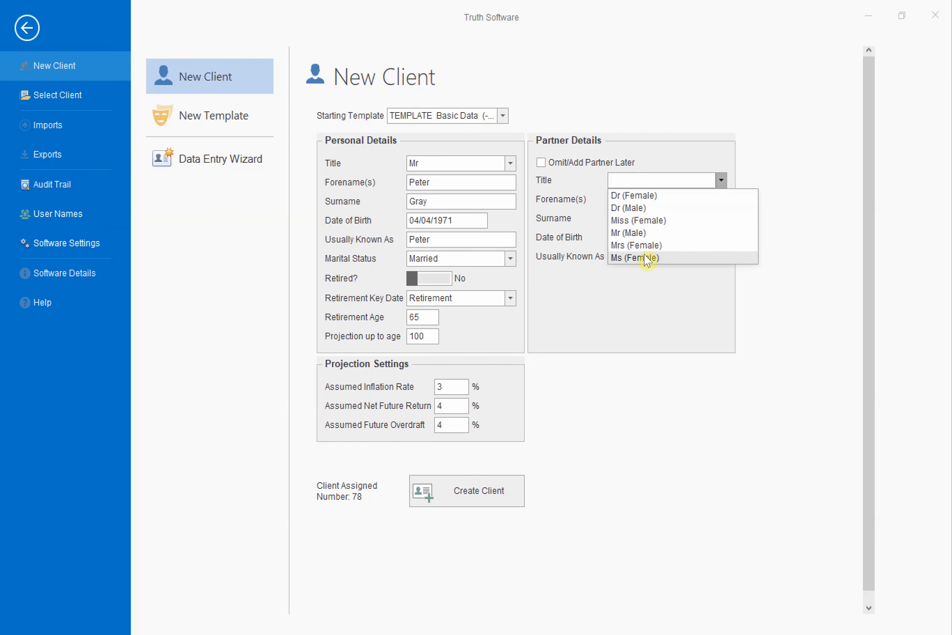
left_click(640, 196)
left_click(634, 199)
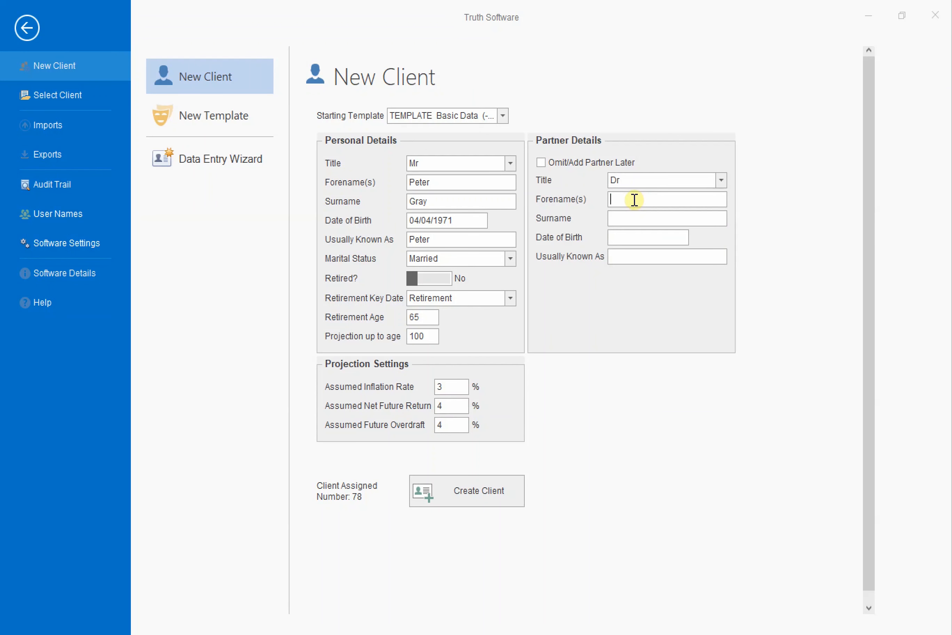
type("Jane")
key("Tab")
type("Gray")
type("0")
type("1021")
type("973")
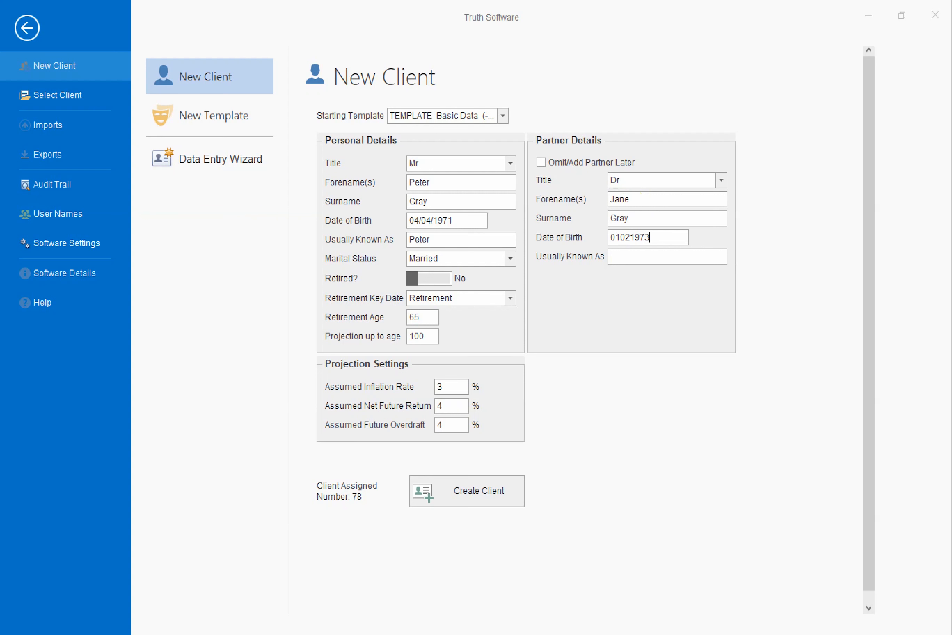
key("Tab")
type("Jane")
Create the new client from the entered details and open the client's record
left_click(481, 487)
left_click(479, 483)
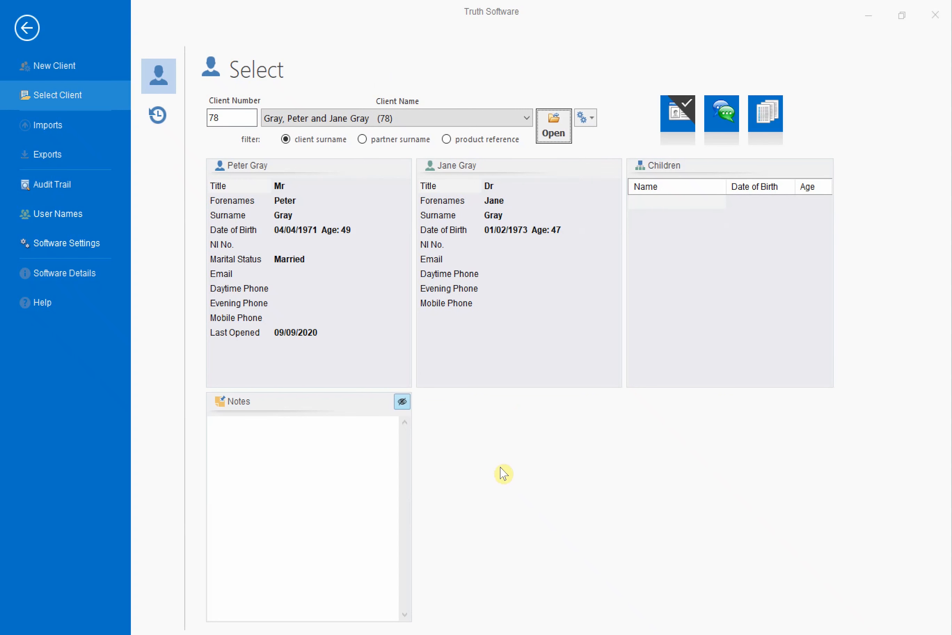
left_click(548, 130)
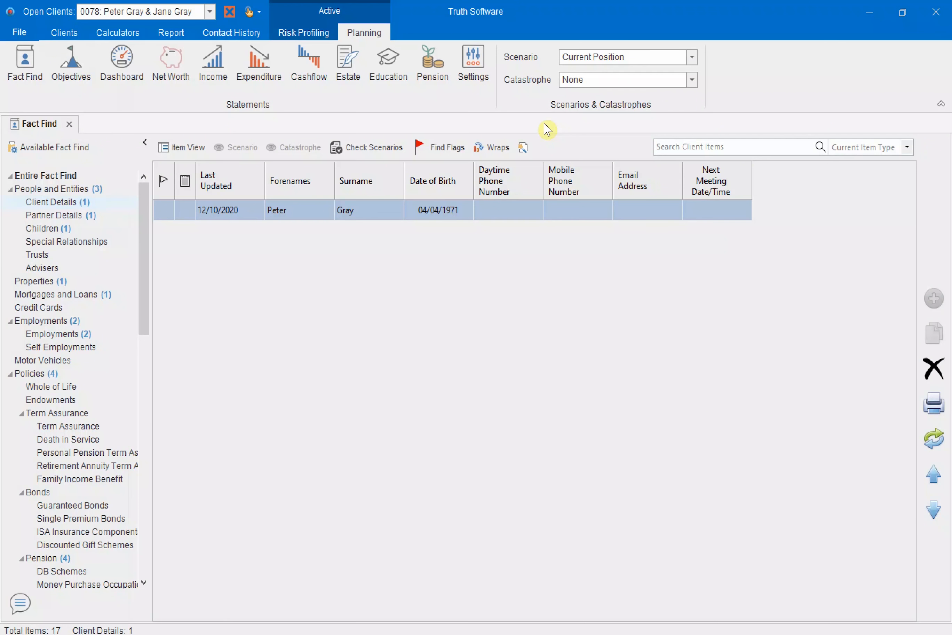
Review the entire fact find and the personal pension items under policies, and display the employment items
left_click(65, 178)
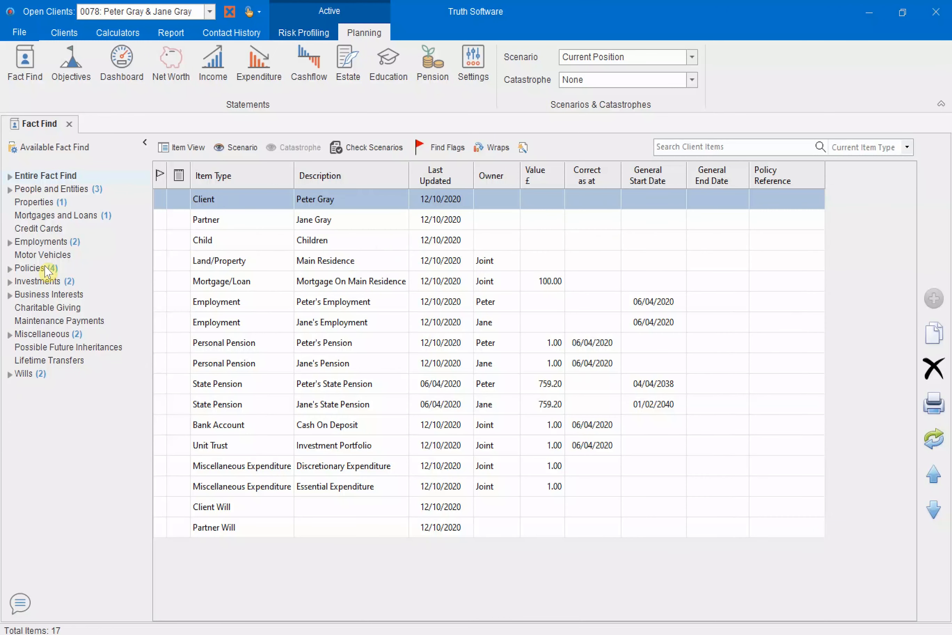
left_click(10, 268)
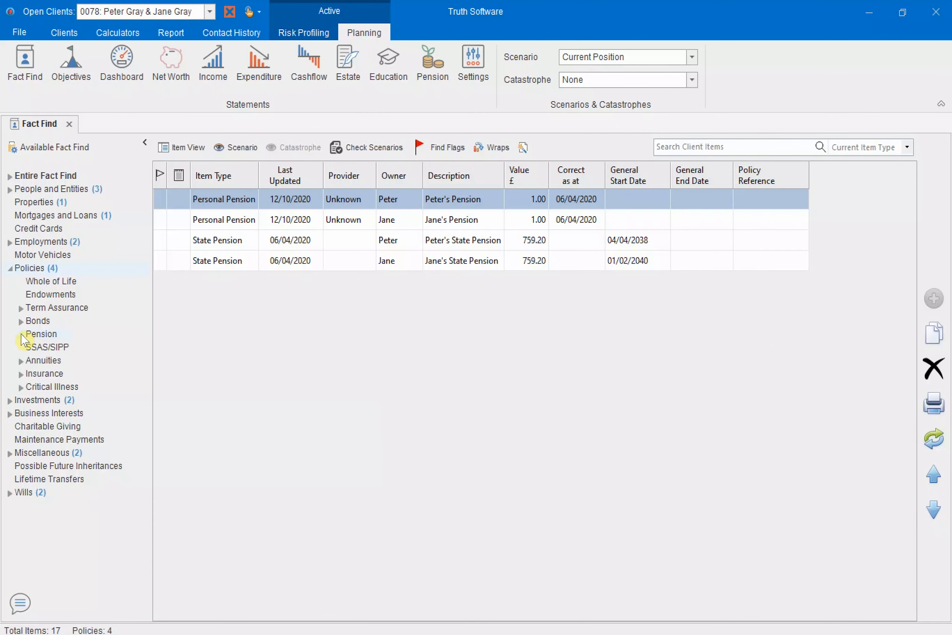
left_click(22, 335)
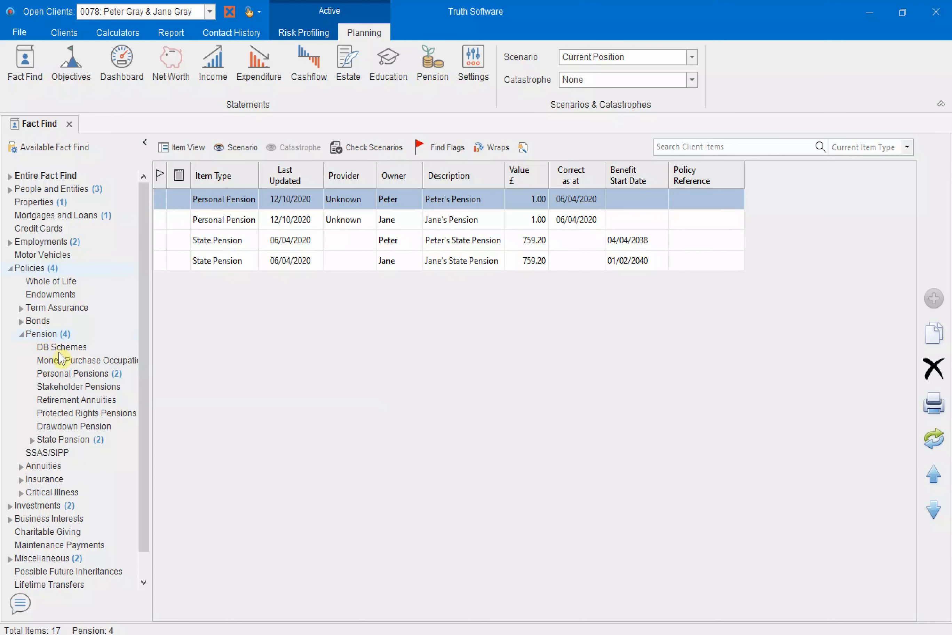
left_click(70, 373)
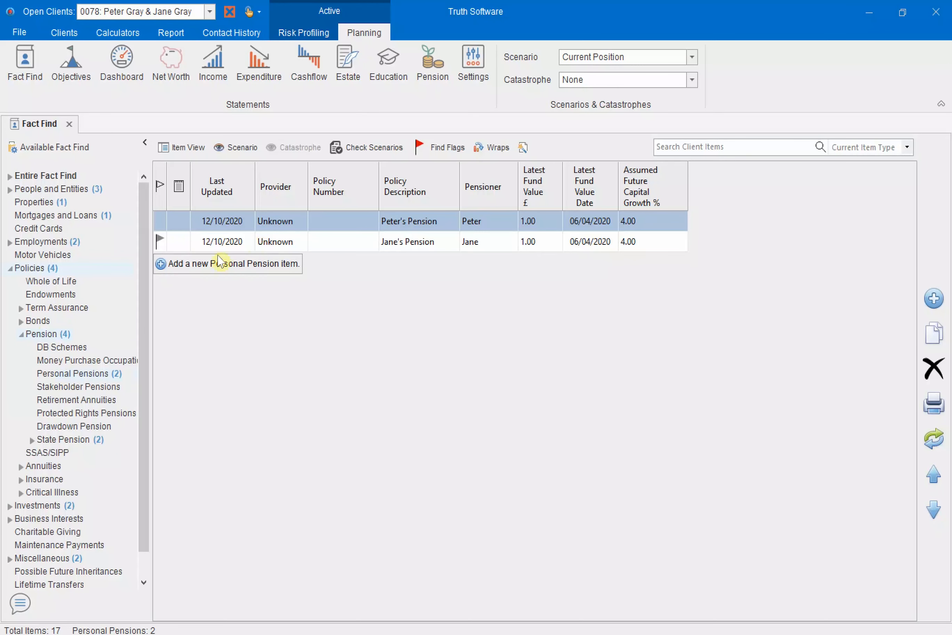
left_click(169, 266)
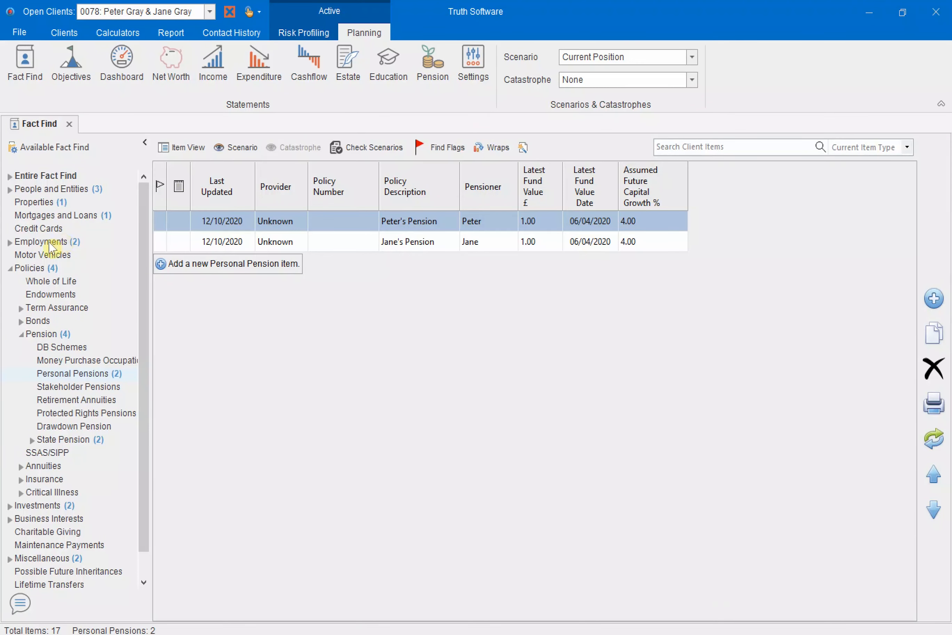
left_click(49, 243)
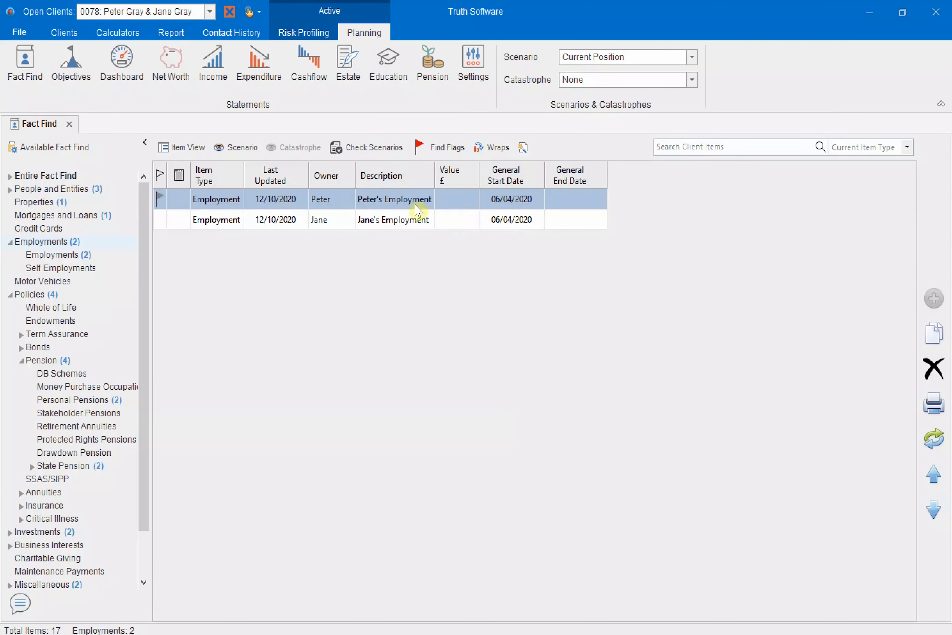
left_click(416, 227)
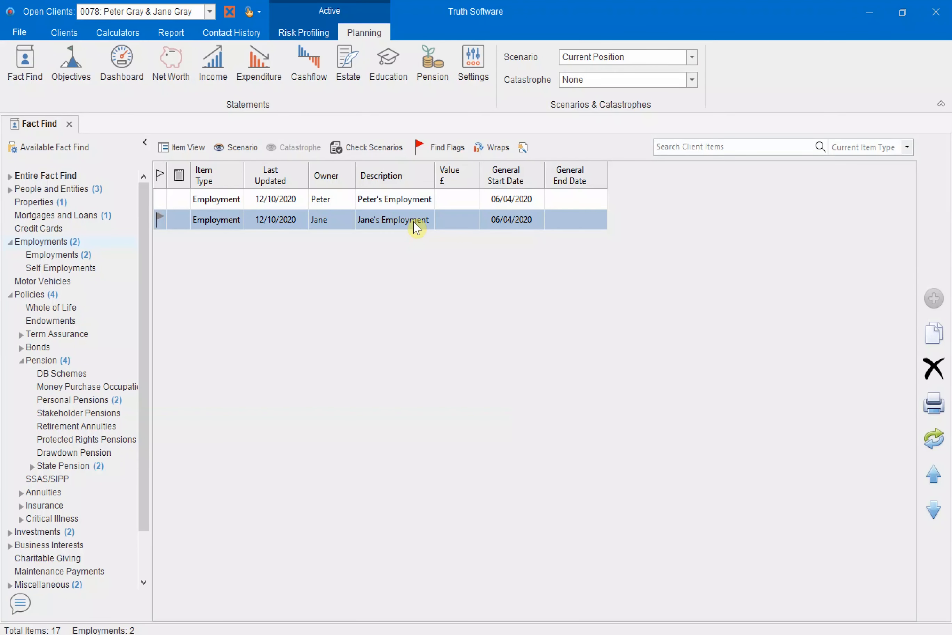
key("Delete")
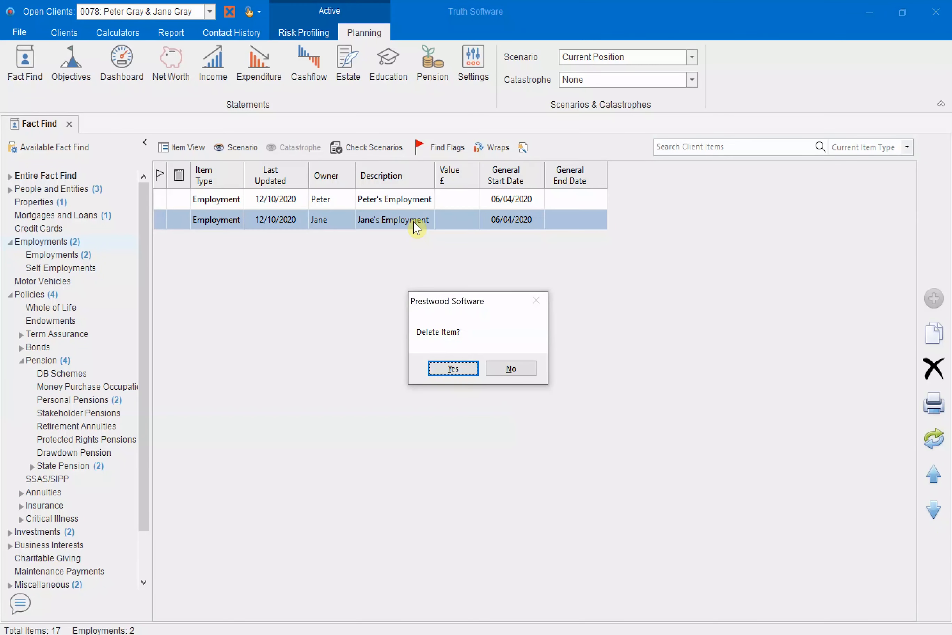
left_click(511, 369)
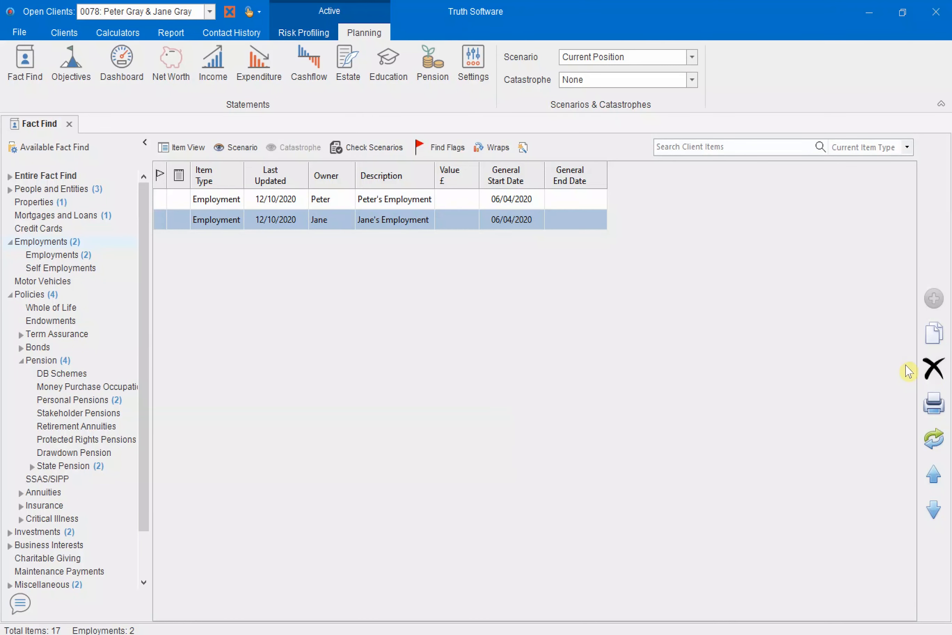
left_click(937, 370)
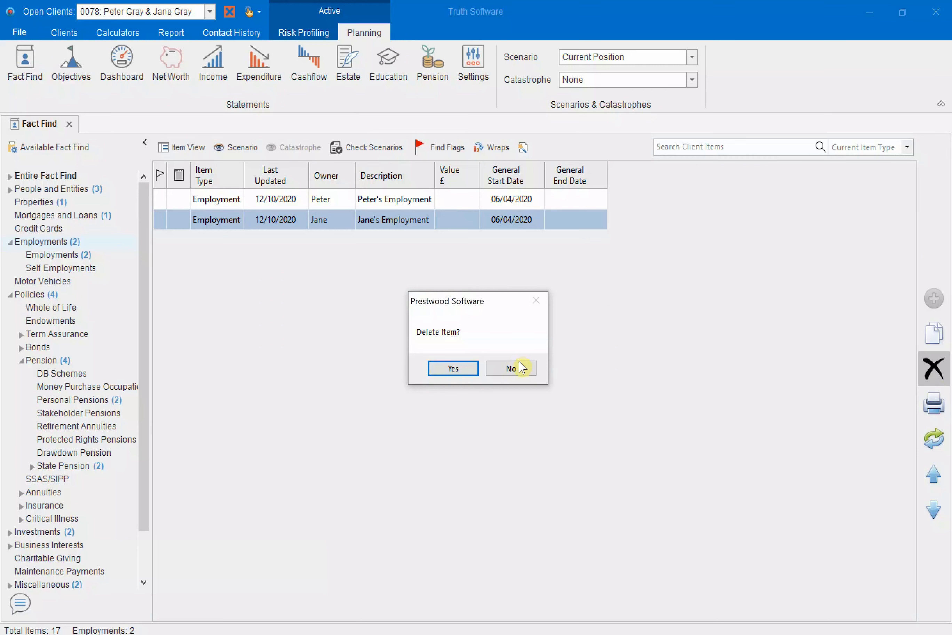
left_click(524, 372)
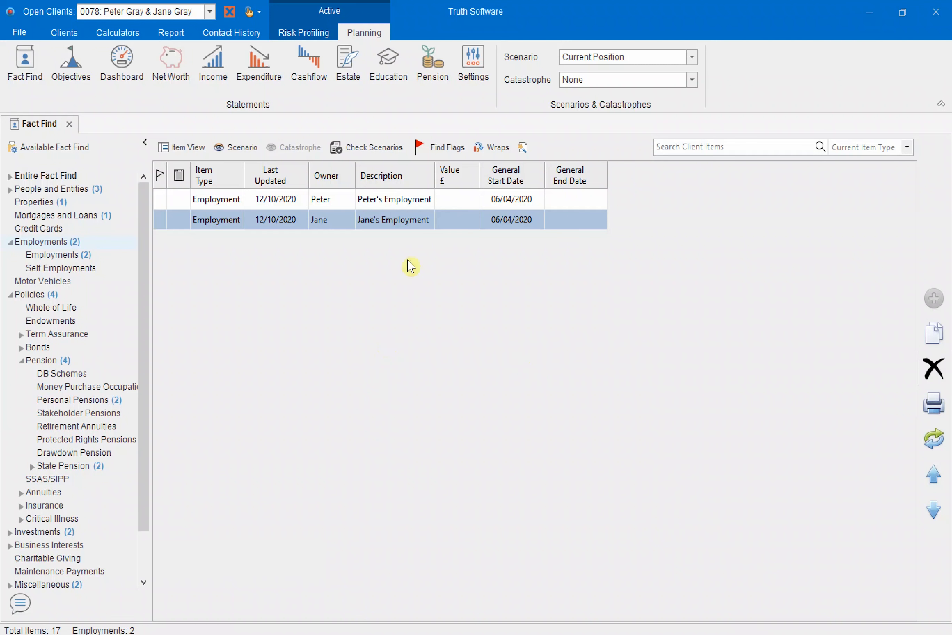
Open the client's own employment item for amending and set the employer to Gray Metalbashers Ltd
left_click(396, 200)
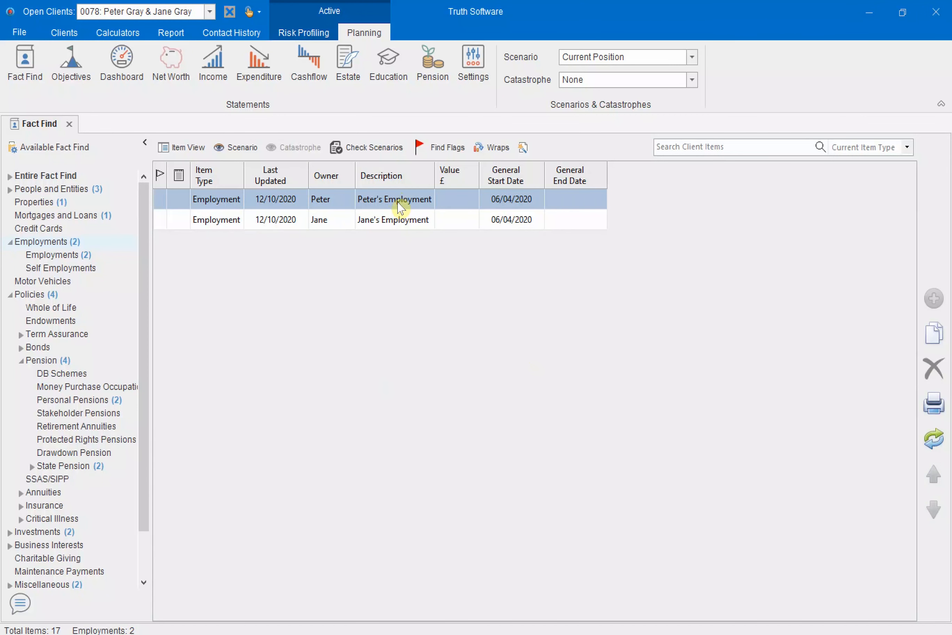
double_click(397, 201)
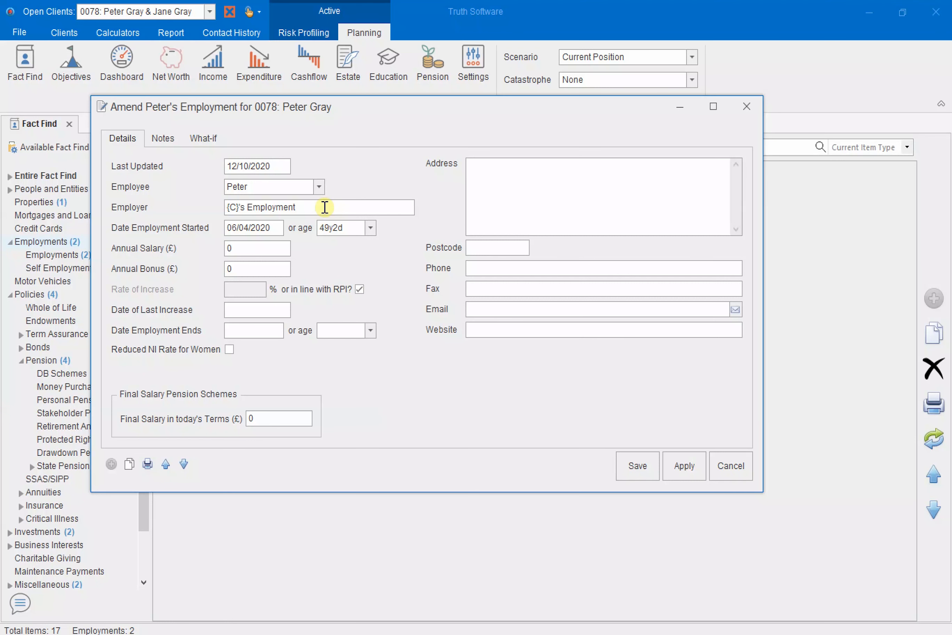
left_click(325, 207)
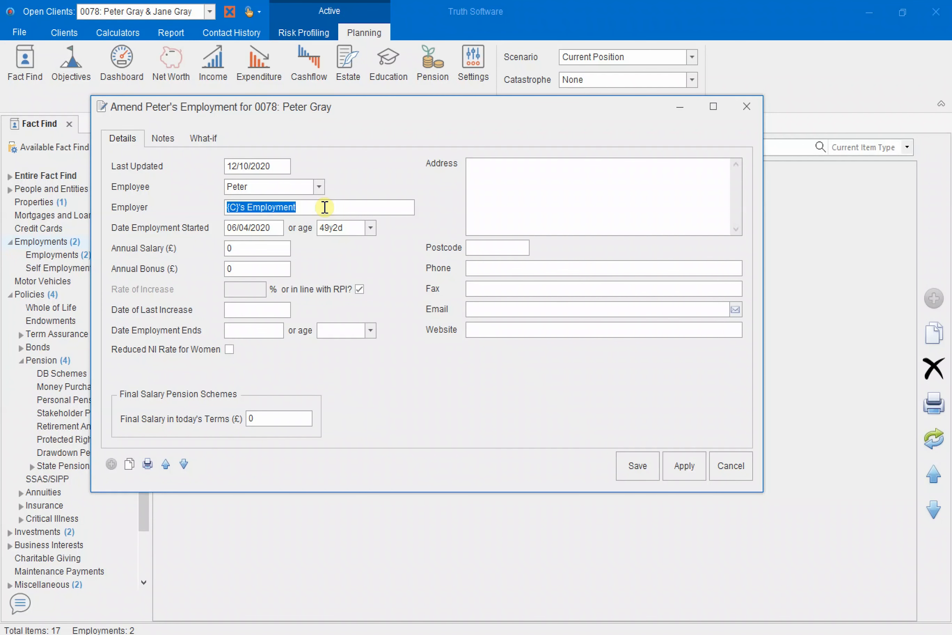
type("Gray Me")
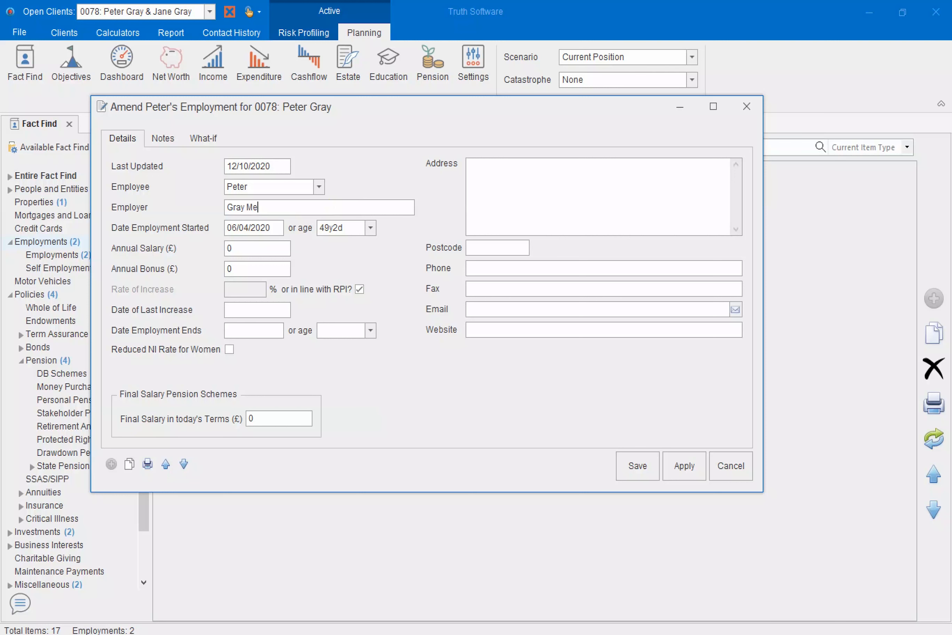
type("talbashers Ltd")
Set the client's annual salary to 80000, annual bonus to 10000 and employment end to Retirement, and save the item
left_click(268, 247)
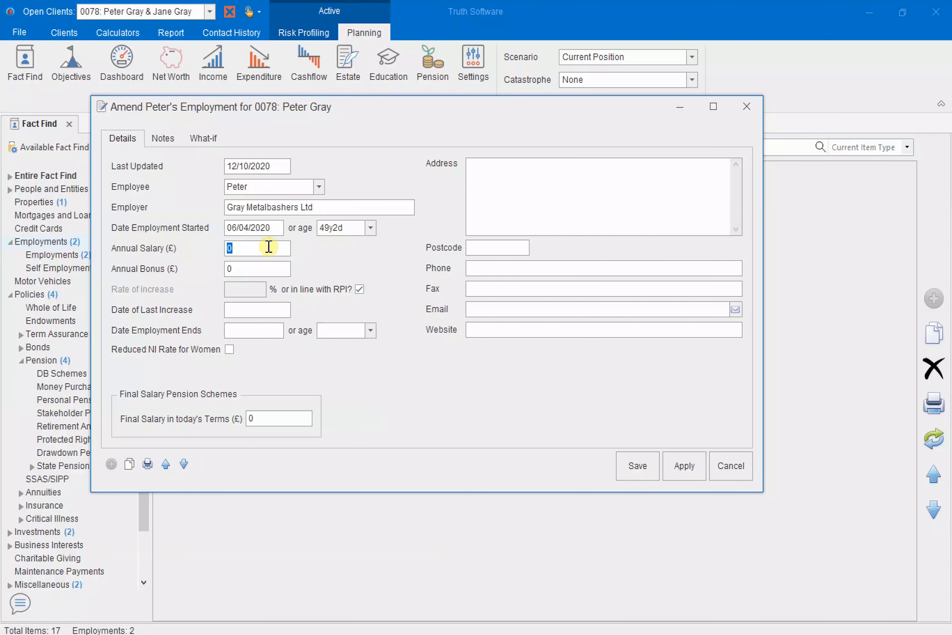
type("80000")
key("Tab")
type("10000")
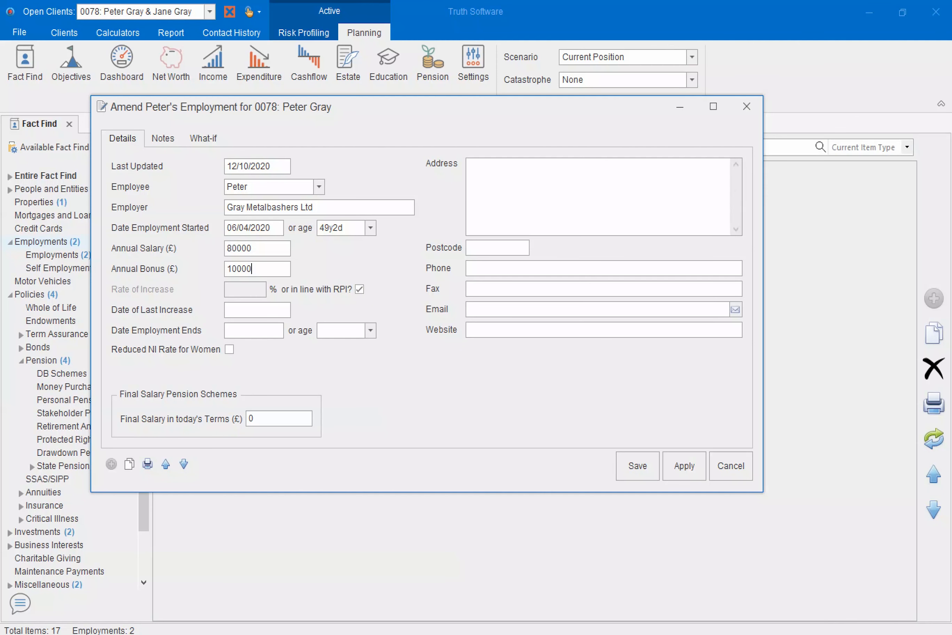
left_click(371, 330)
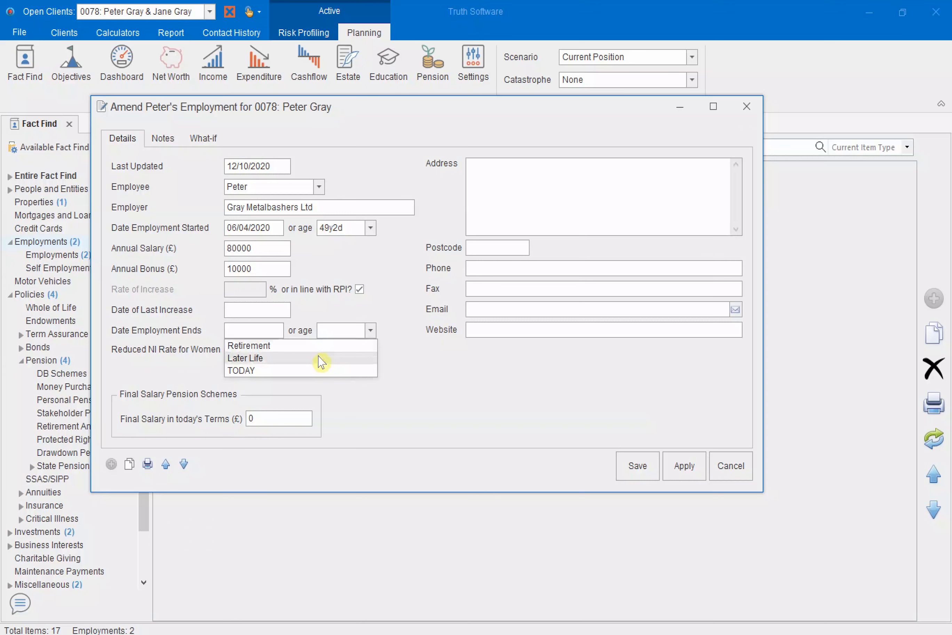
left_click(295, 346)
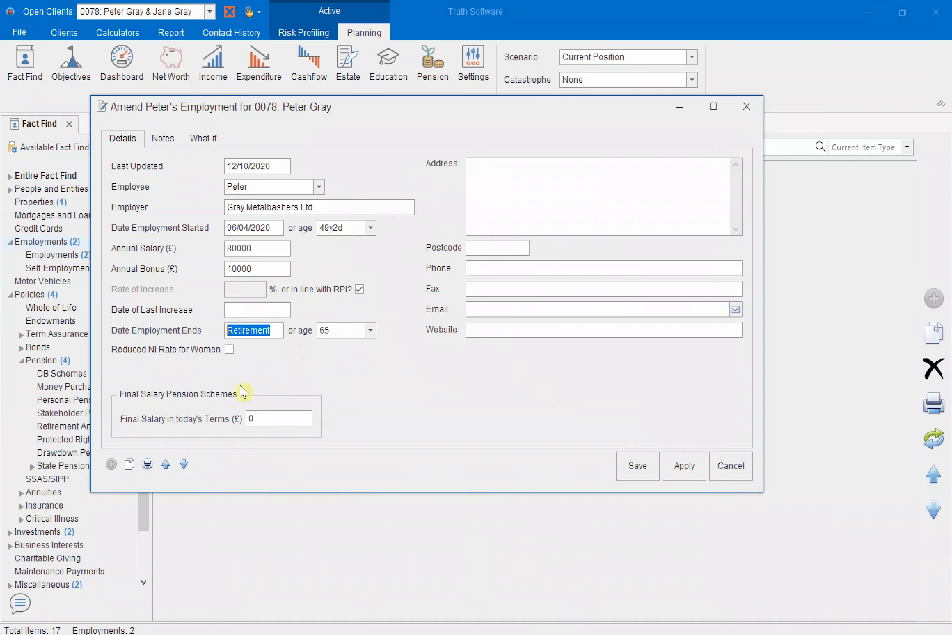
left_click(630, 471)
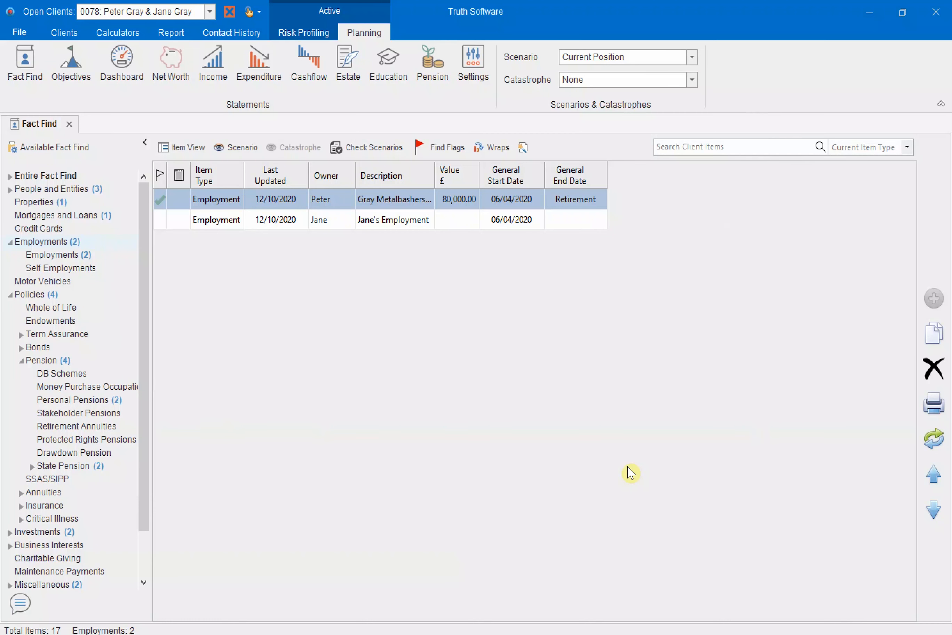
Amend the partner's employment with an annual salary of 60000 and an end date of Retirement, and save it
left_click(413, 223)
double_click(414, 223)
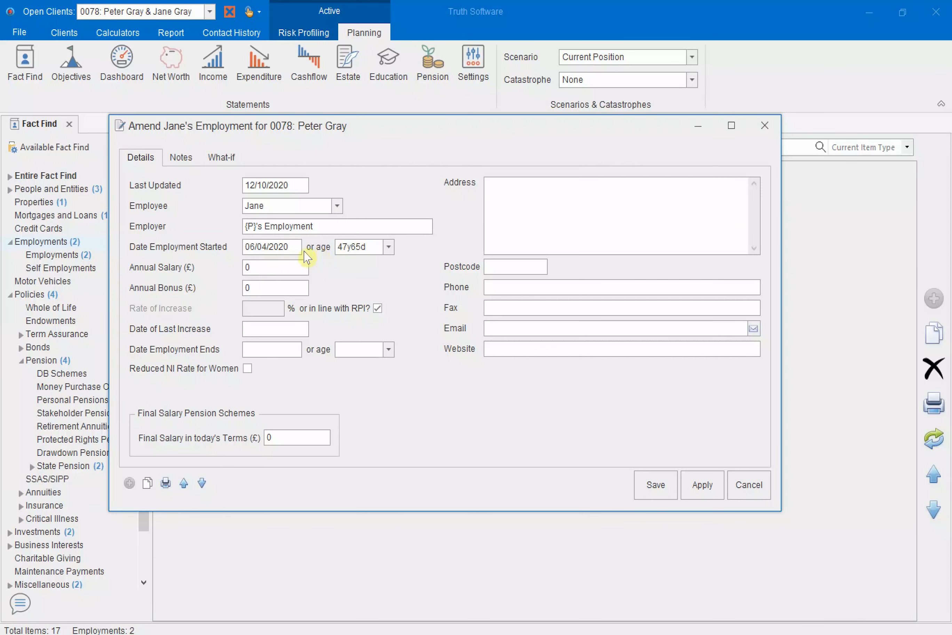
left_click(282, 267)
type("60000")
left_click(388, 350)
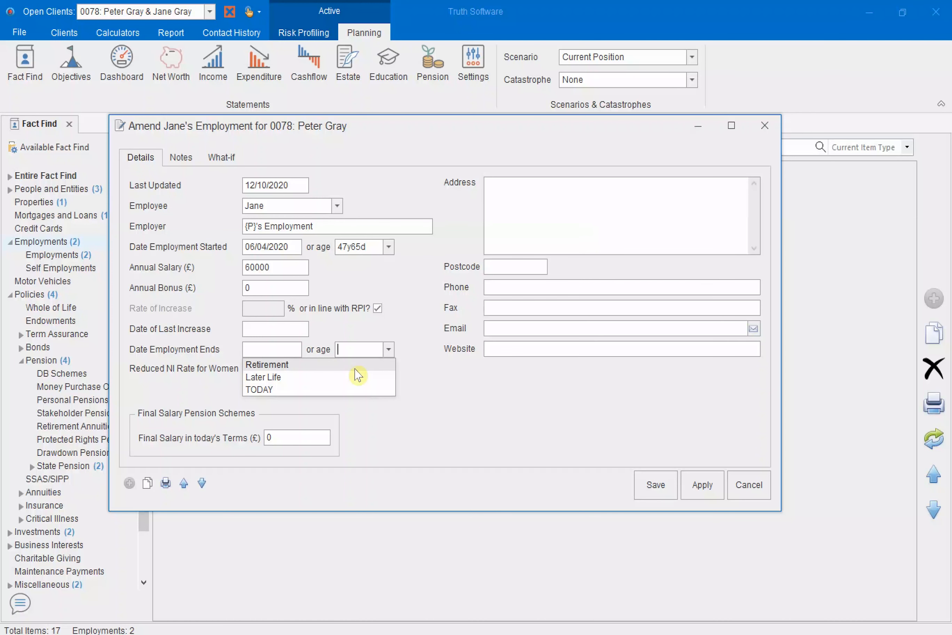
left_click(331, 365)
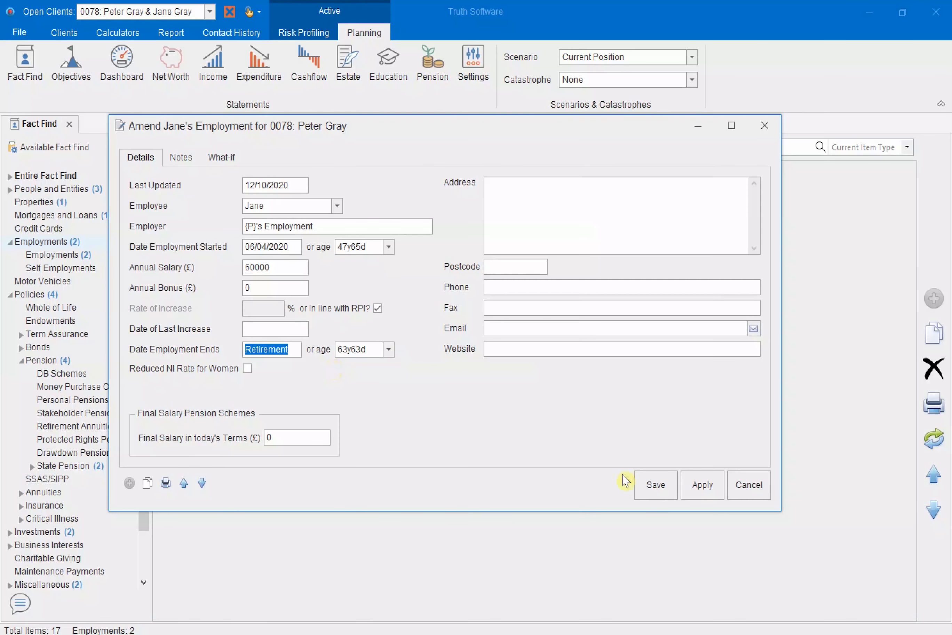
left_click(653, 487)
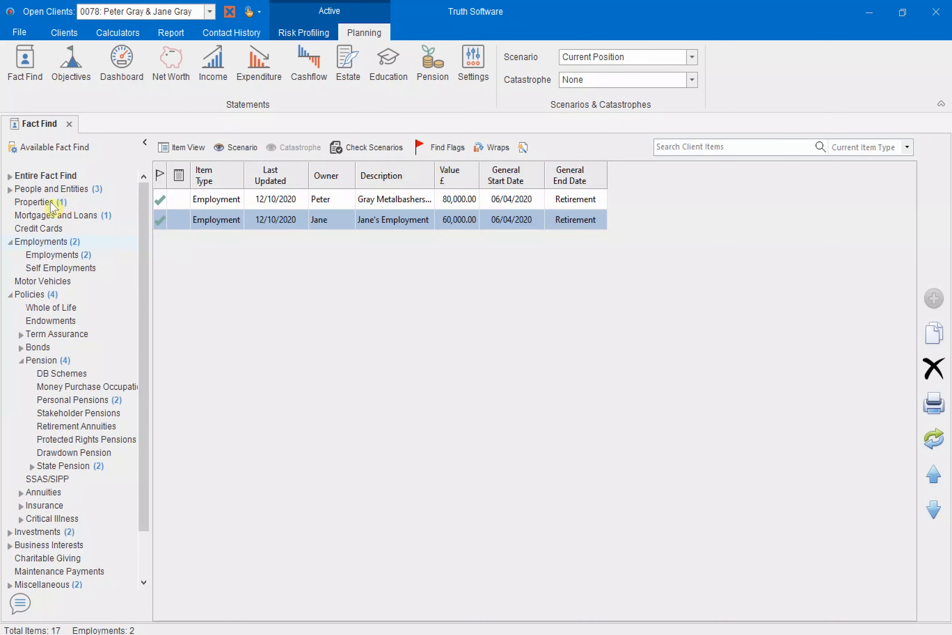
Set the Main Residence property's current value to 500000, enter t for today as its valuation date, and save the item
left_click(50, 202)
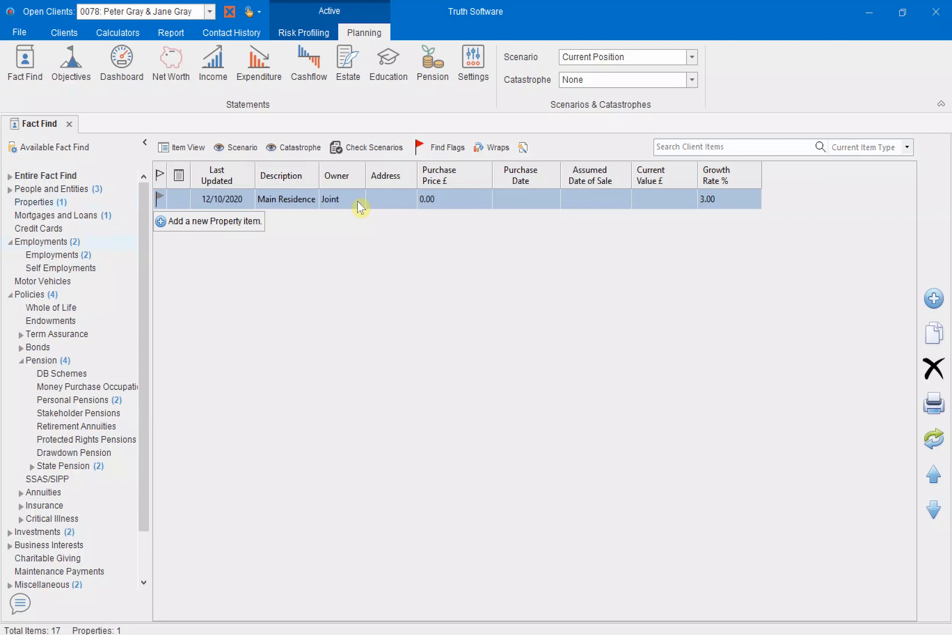
double_click(358, 202)
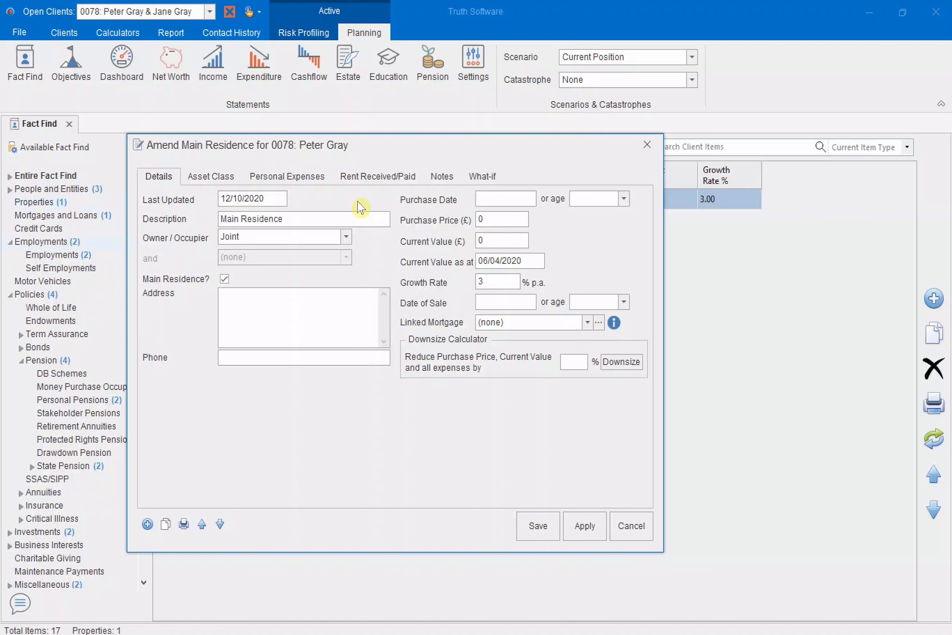
left_click(350, 217)
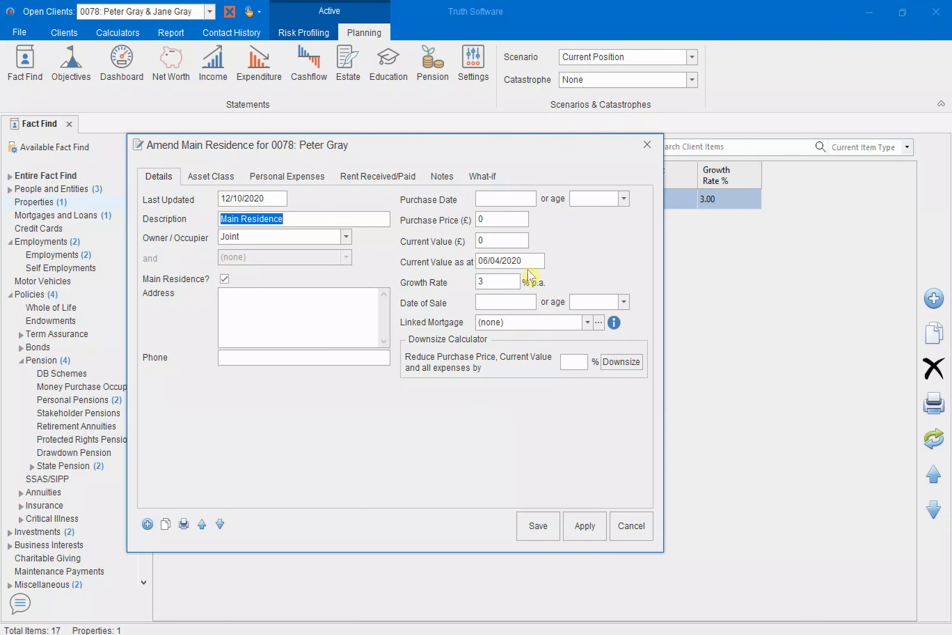
left_click(515, 243)
type("5")
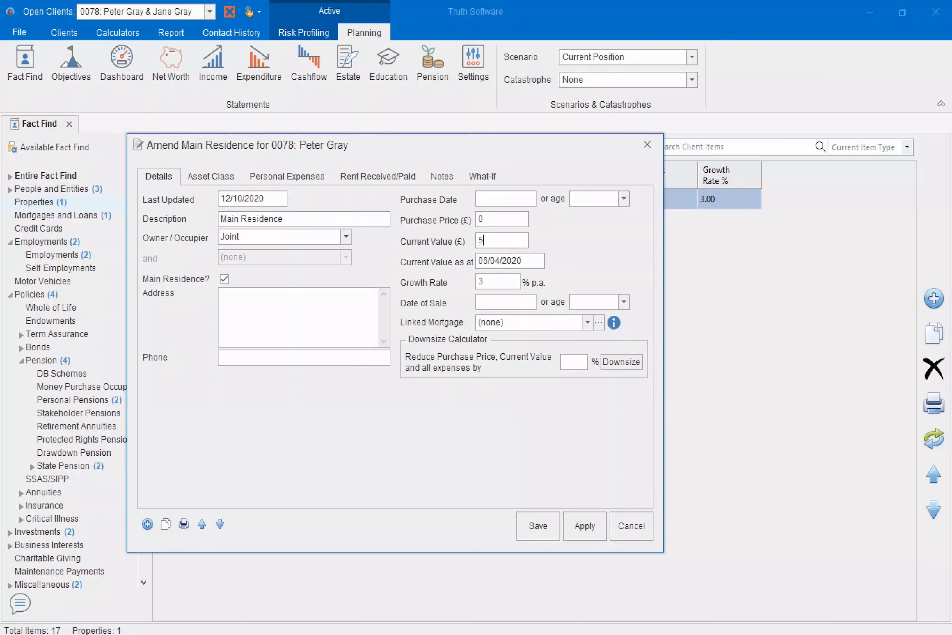
type("00000")
left_click(527, 264)
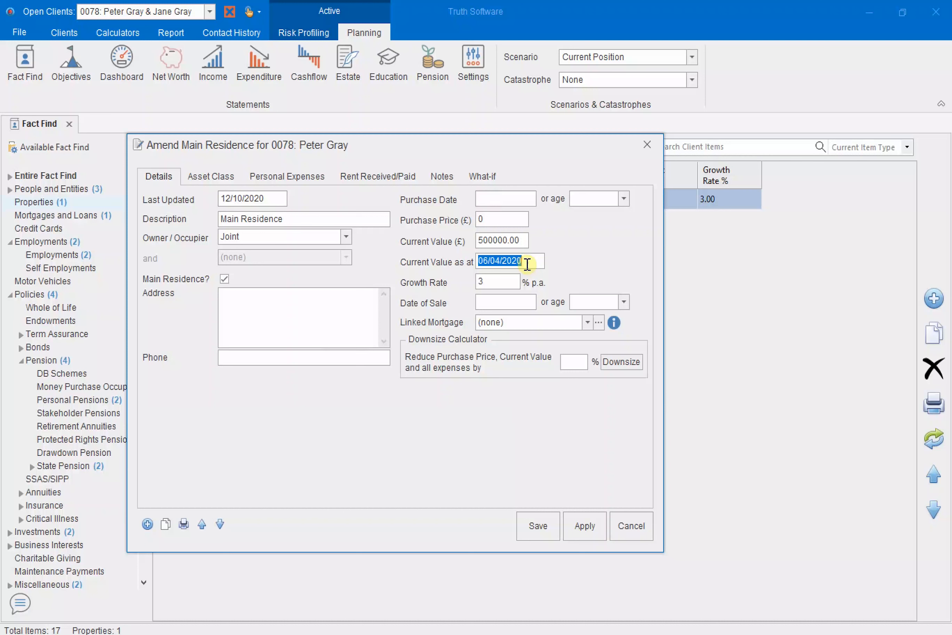
key("t")
left_click(537, 531)
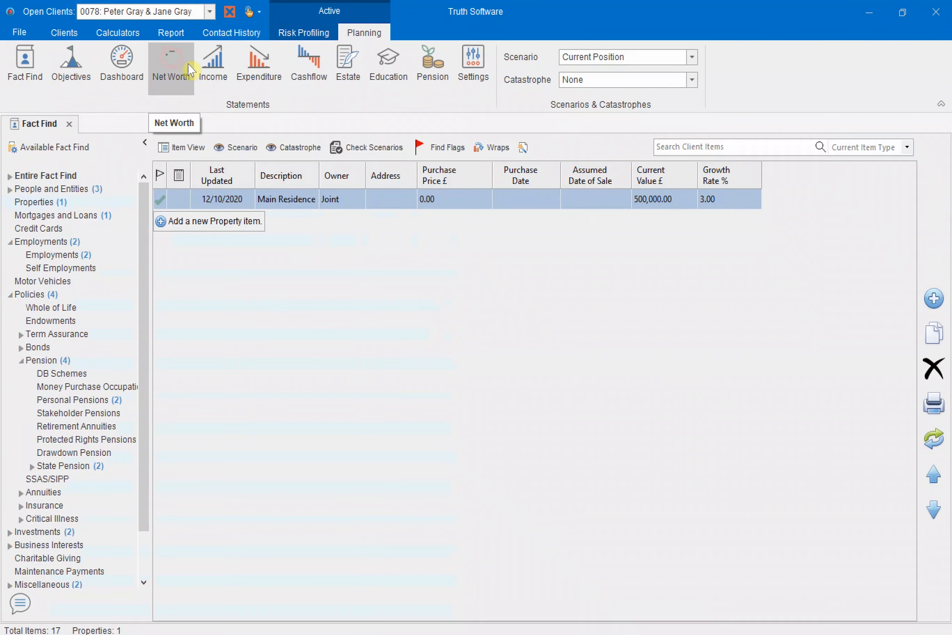
From the net worth statement, set the Cash On Deposit balance to 20000 as at today, 12/10/2020, and save without payment history
left_click(190, 71)
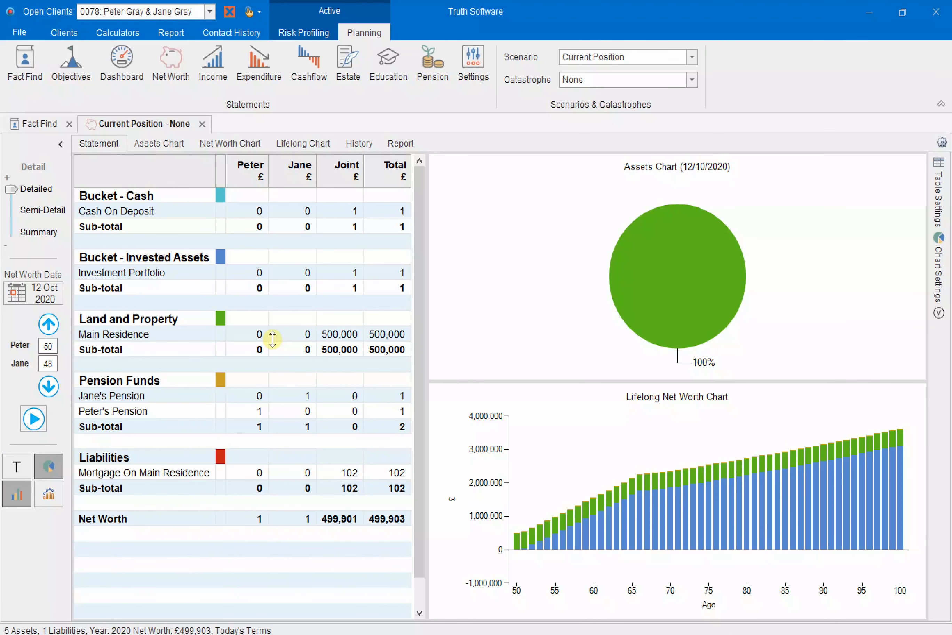
double_click(158, 215)
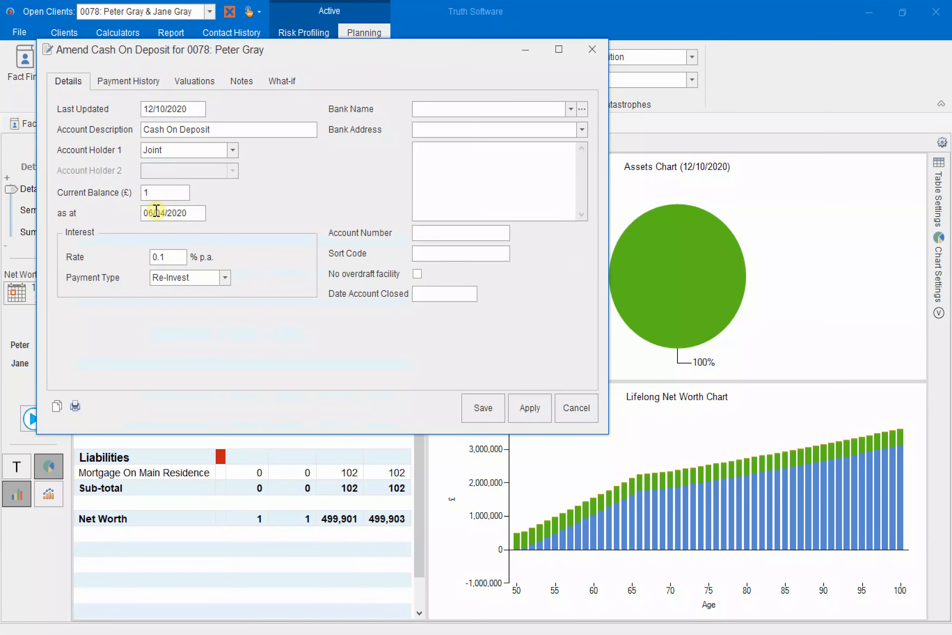
double_click(155, 193)
type("20000")
key("Tab")
key("t")
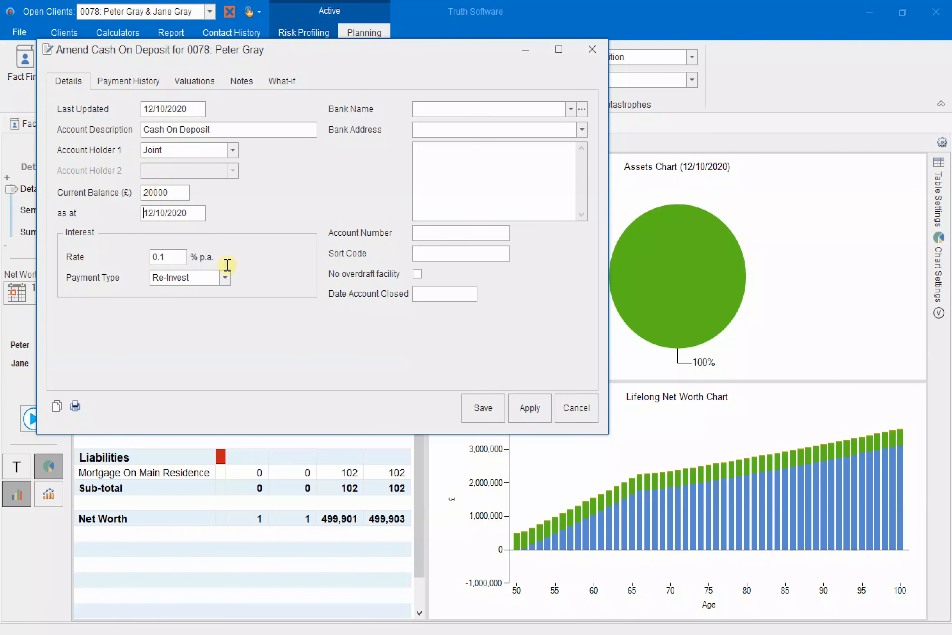
left_click(471, 411)
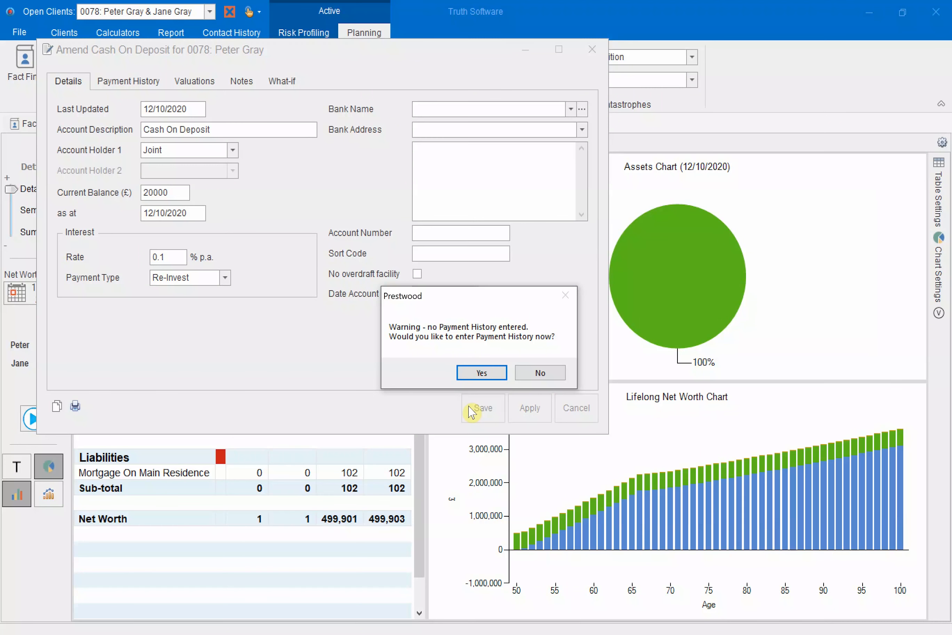
left_click(541, 373)
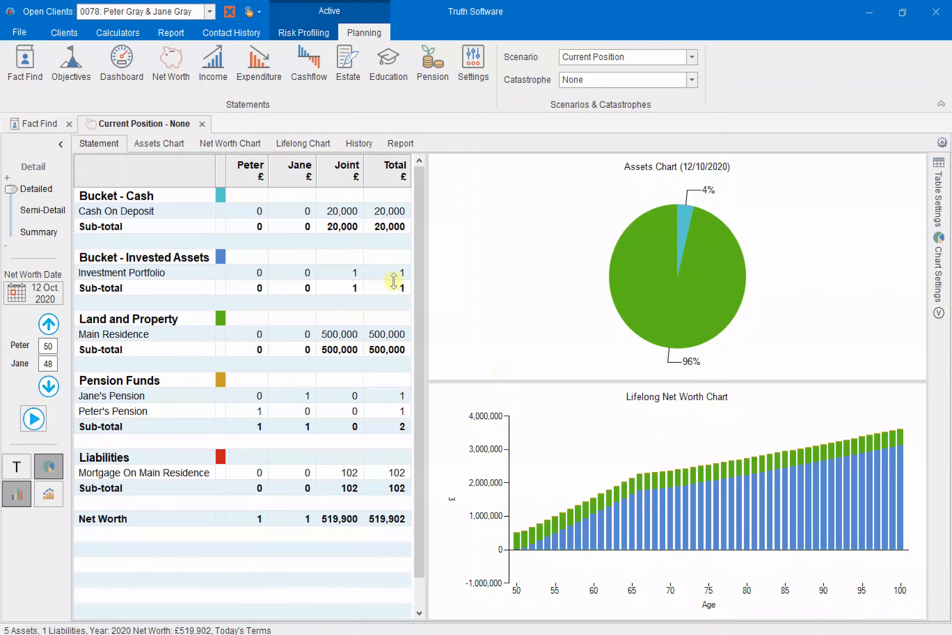
Set the Investment Portfolio's current sale value to 50000 as at 12/10/2020 and save it without payment history
double_click(191, 274)
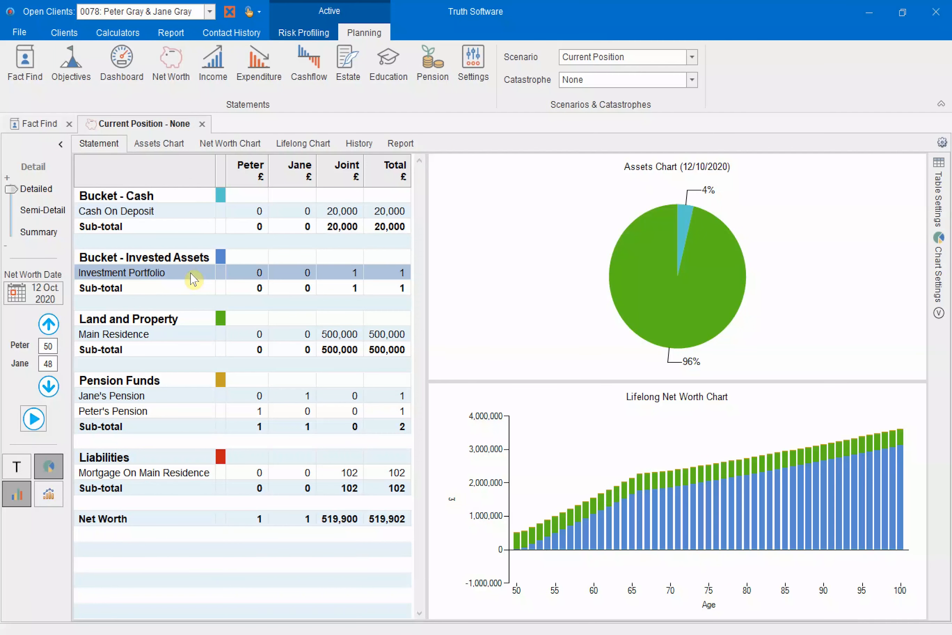
left_click(242, 233)
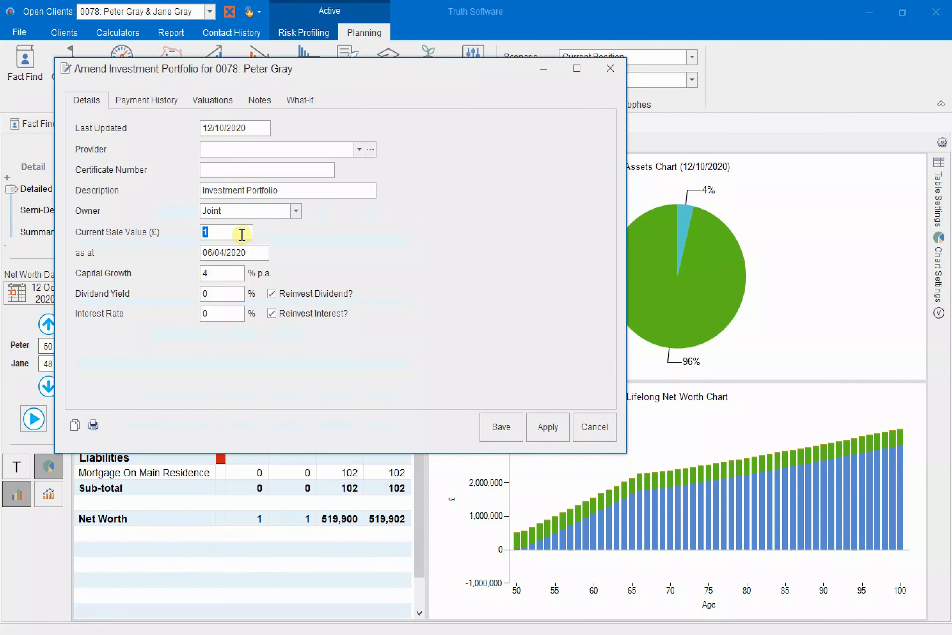
type("50000")
left_click(224, 252)
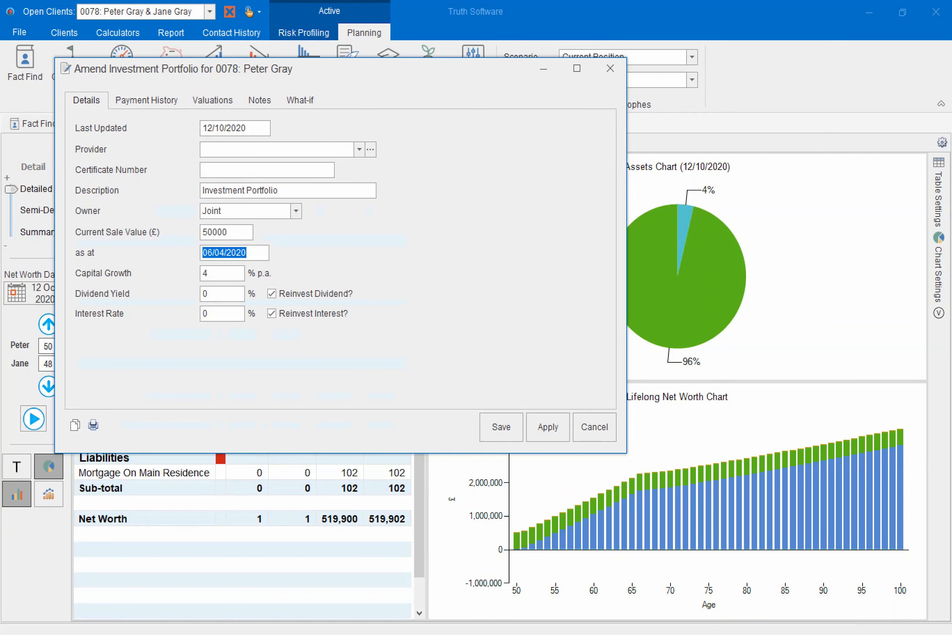
type("12/10/2020")
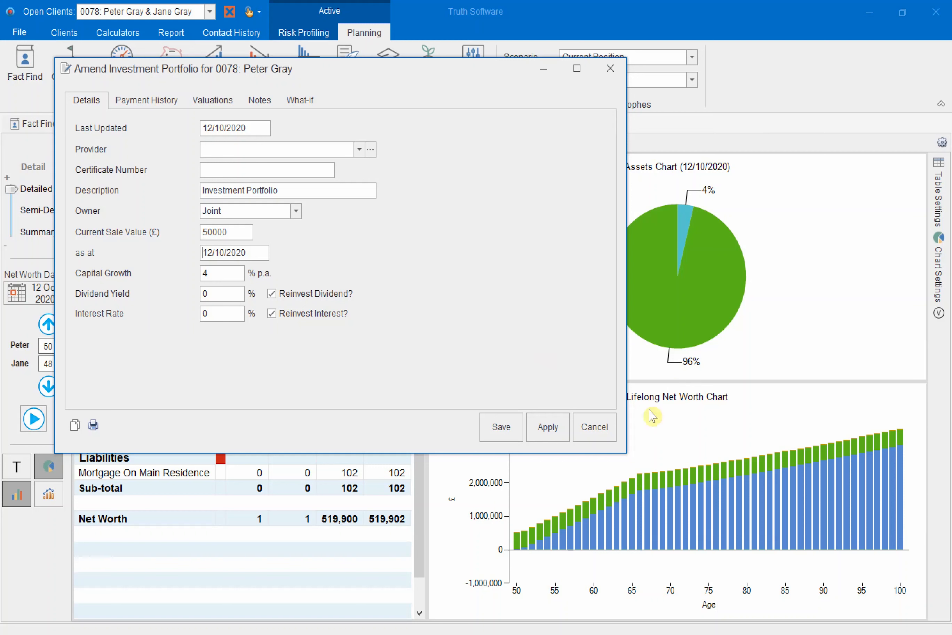
left_click(507, 428)
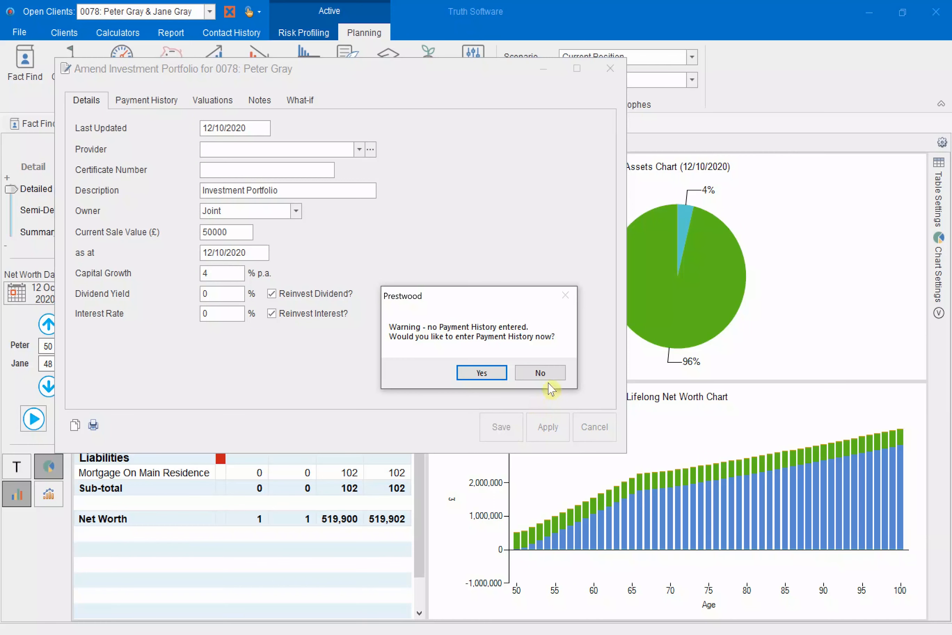
left_click(542, 374)
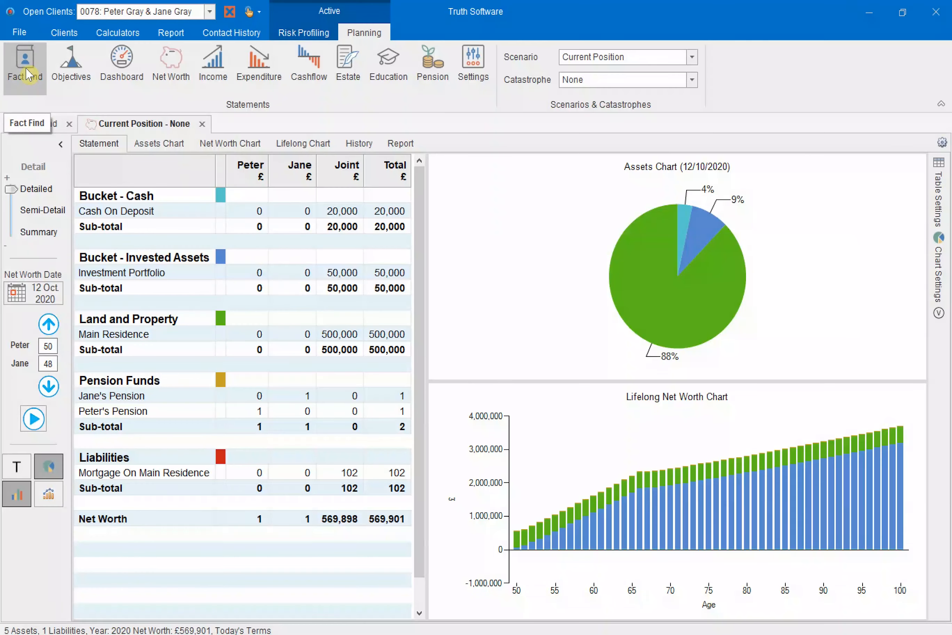
Delete the Mortgage On Main Residence item from the fact find's mortgages and loans
left_click(33, 126)
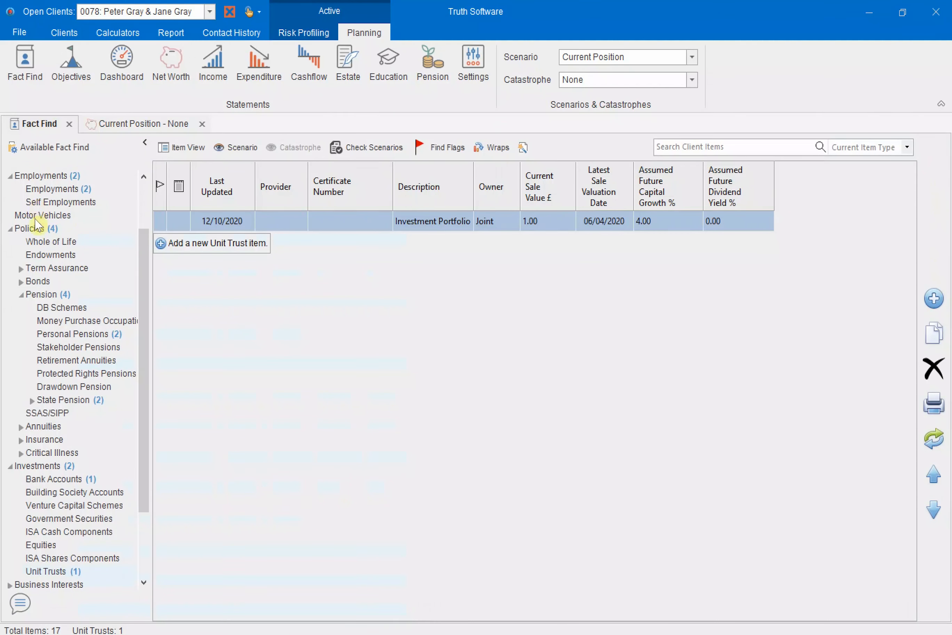
left_click(146, 200)
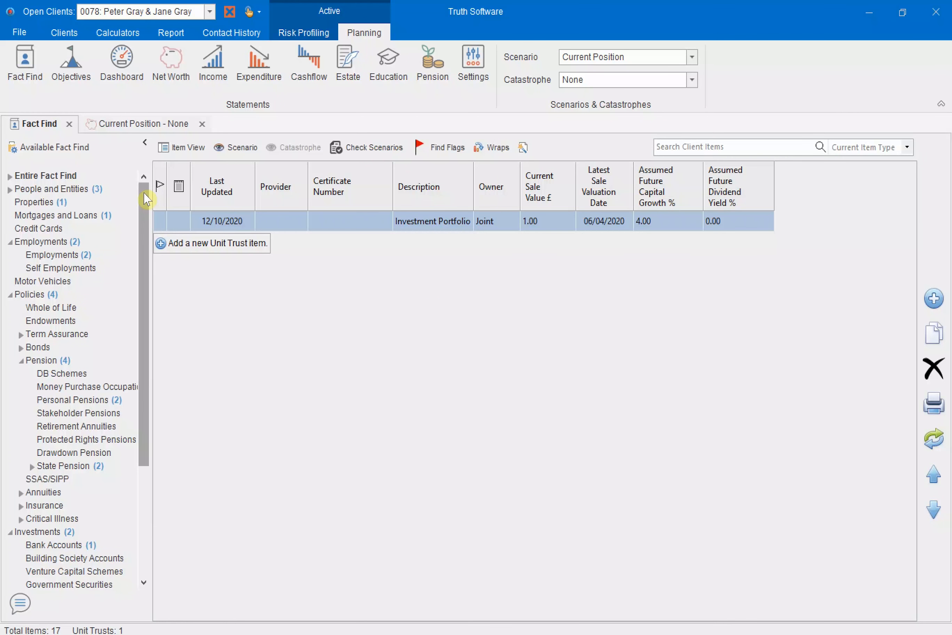
left_click(12, 178)
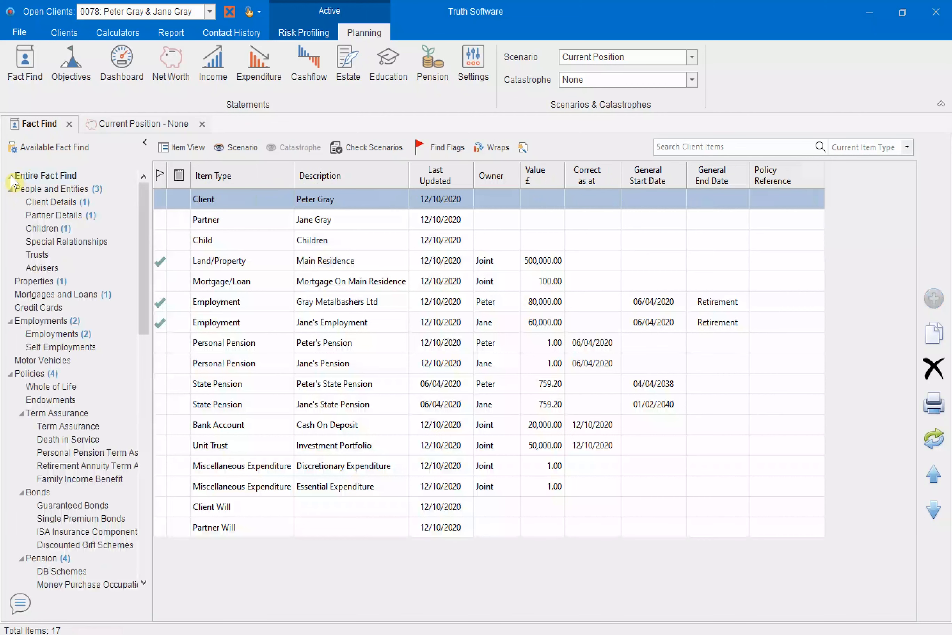
left_click(12, 177)
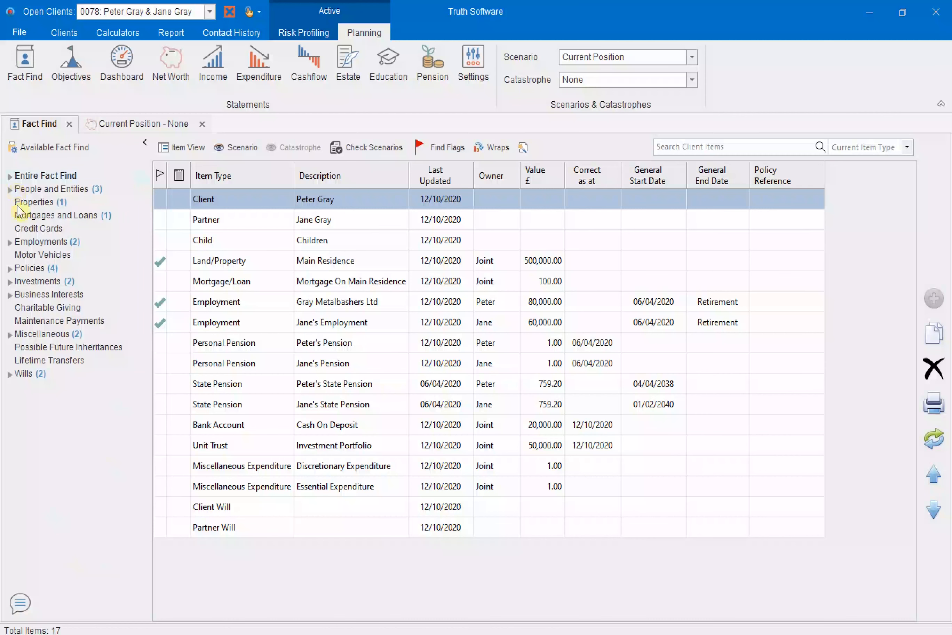
left_click(24, 217)
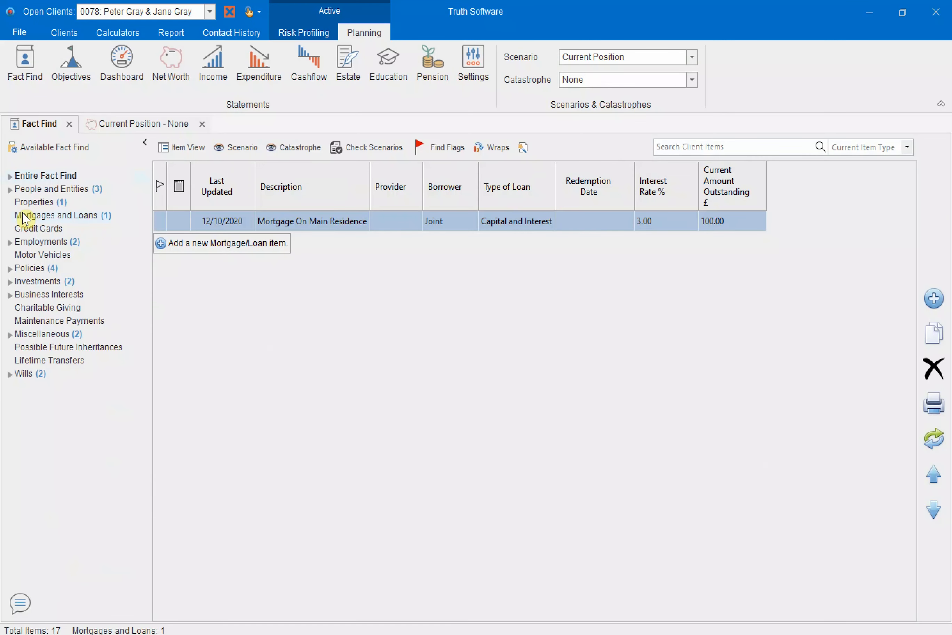
left_click(936, 371)
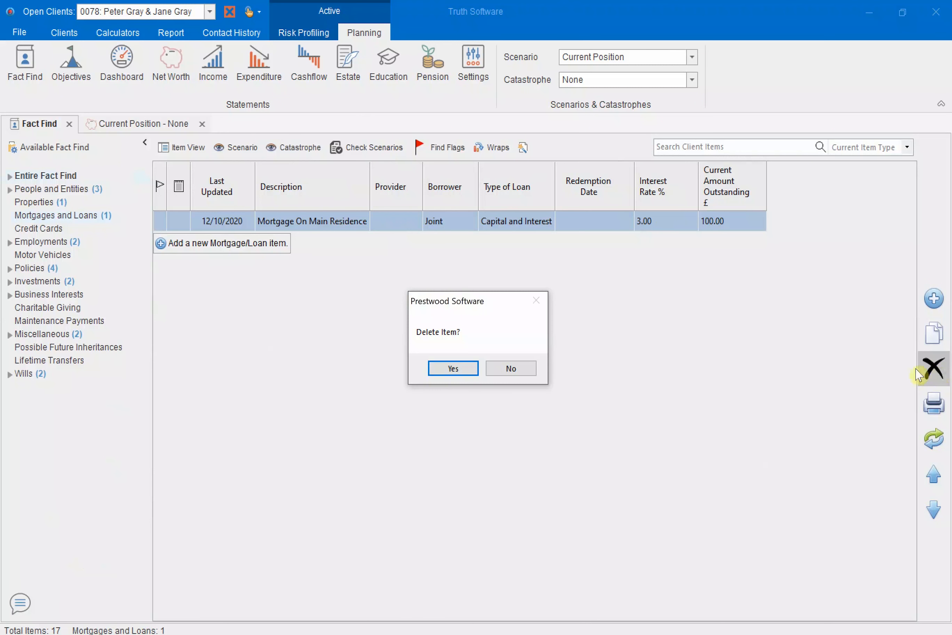
left_click(456, 371)
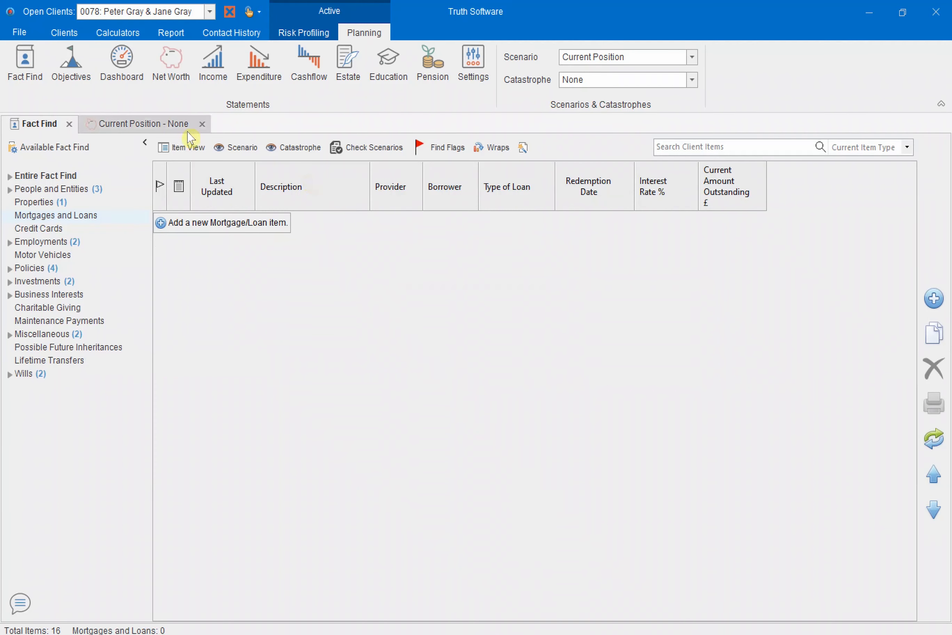
Replace the partner's pension valuation with an uncrystallised fund value of 500000 dated 12/10/2020, check its benefits, and save without payment history
left_click(170, 124)
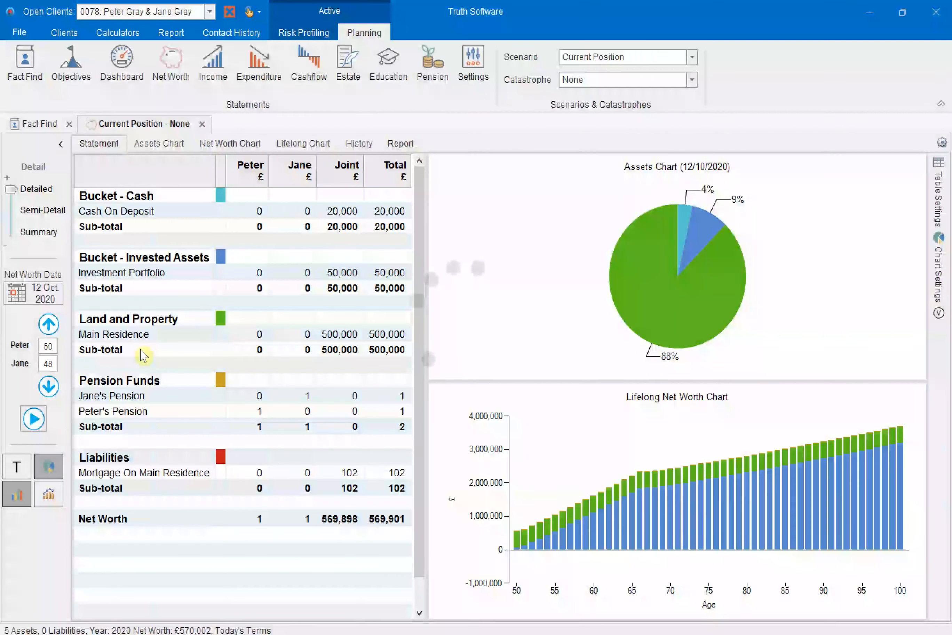
left_click(140, 399)
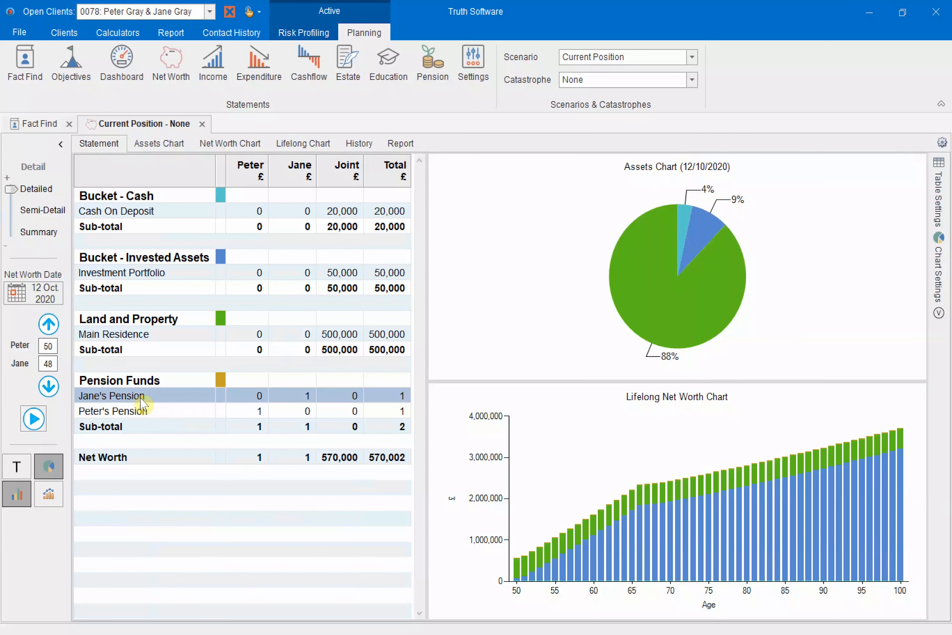
double_click(141, 400)
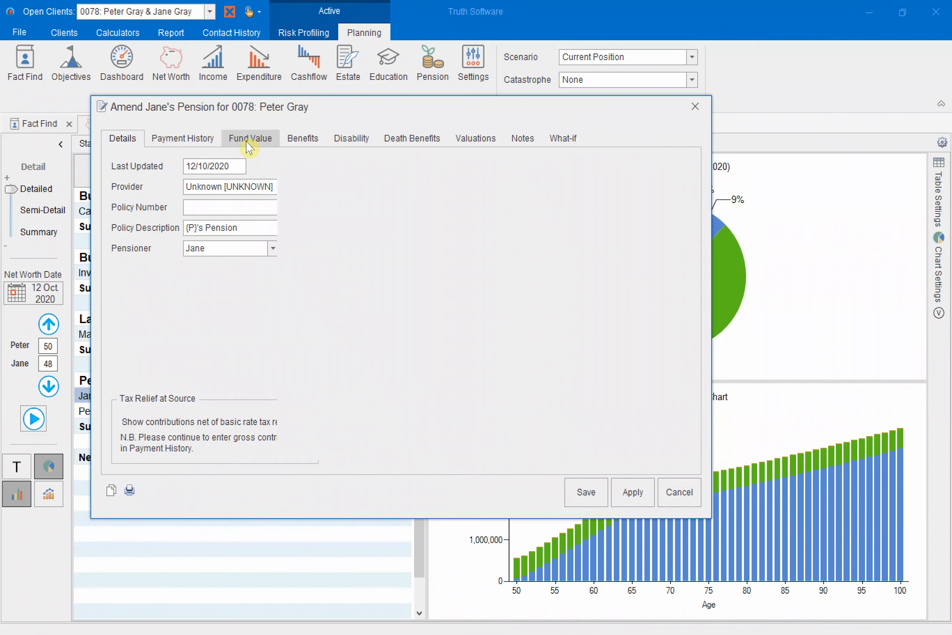
left_click(249, 144)
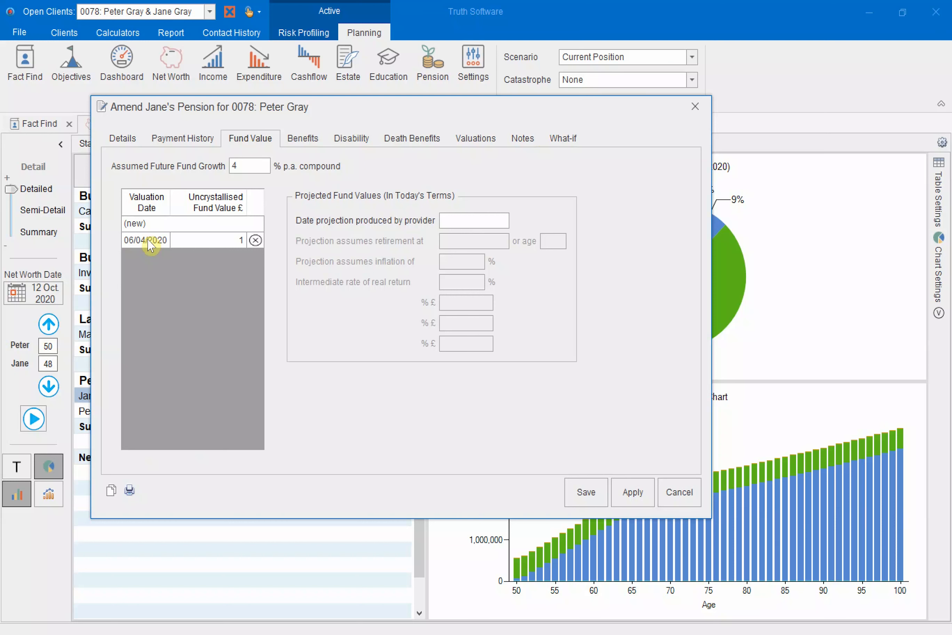
left_click(254, 240)
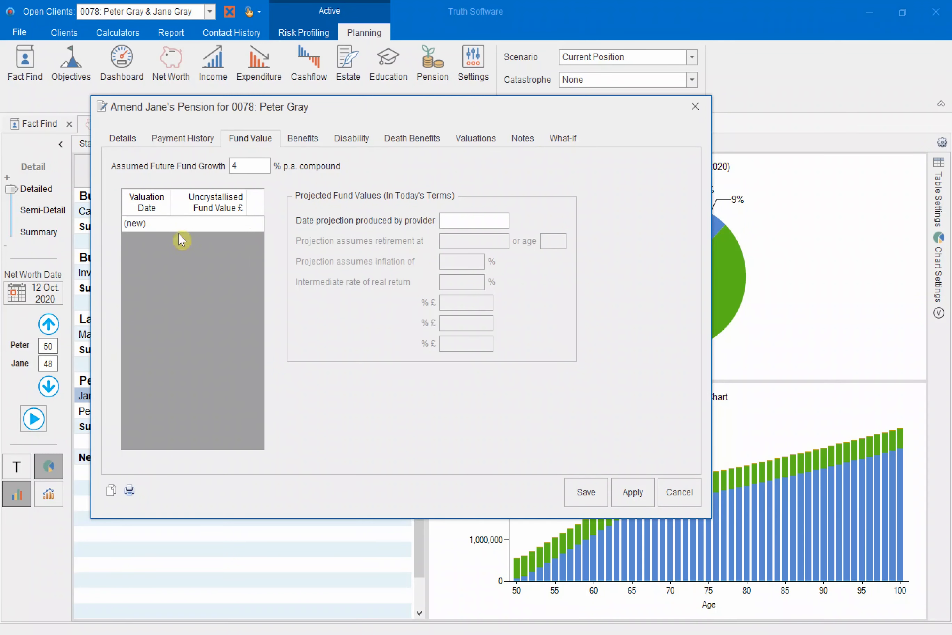
left_click(141, 224)
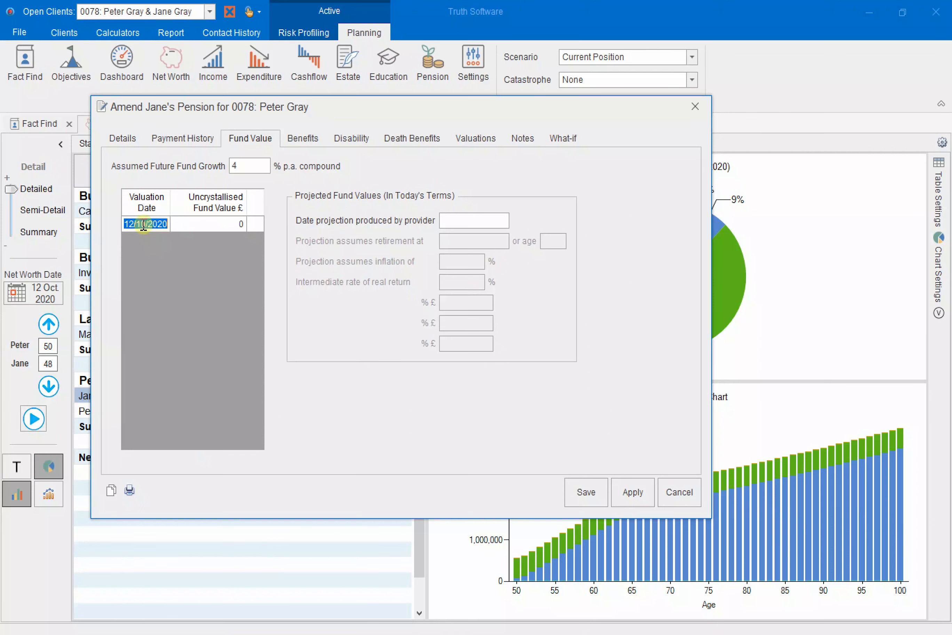
left_click(239, 224)
type("500000")
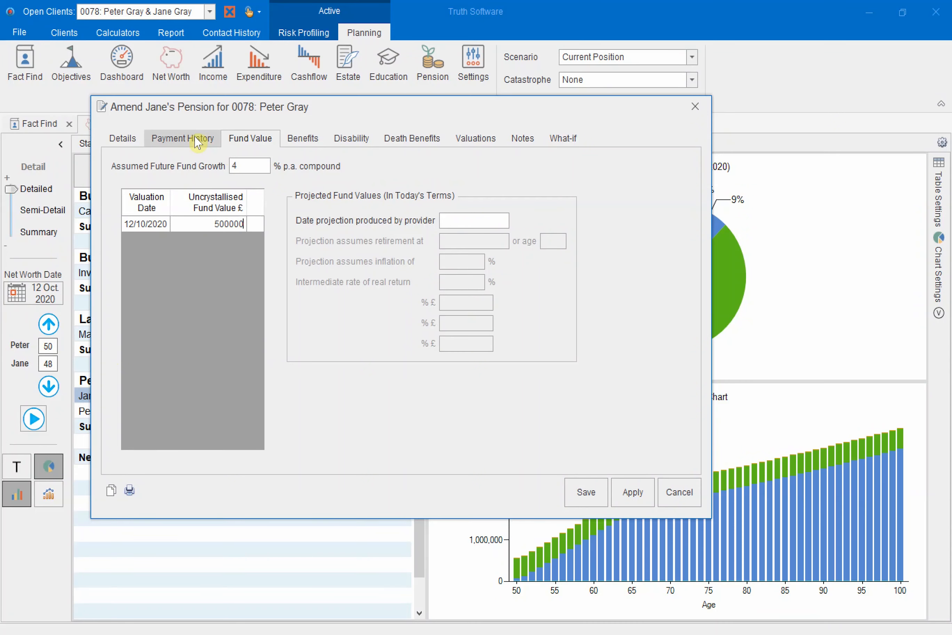
left_click(312, 144)
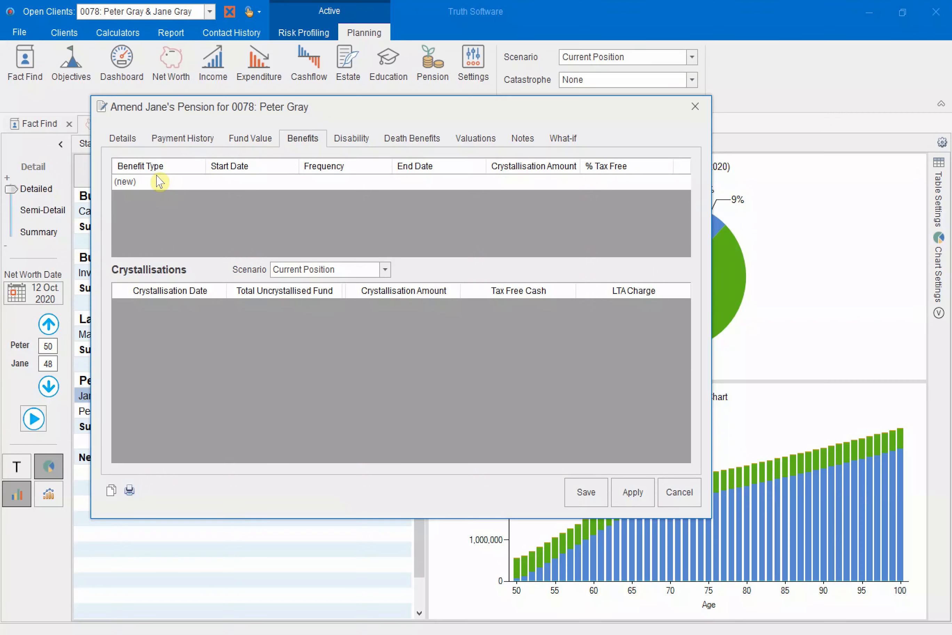
left_click(575, 497)
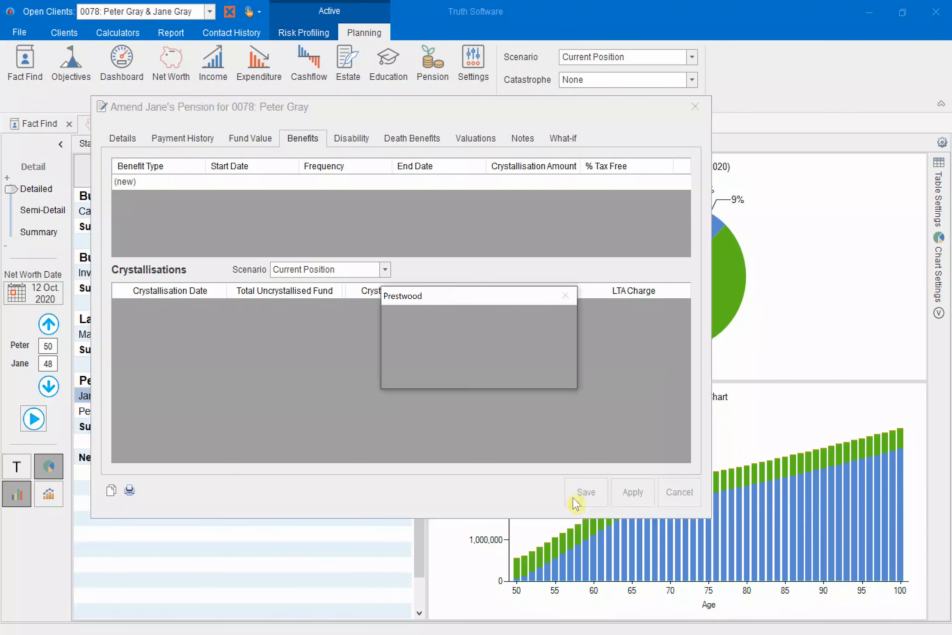
left_click(553, 372)
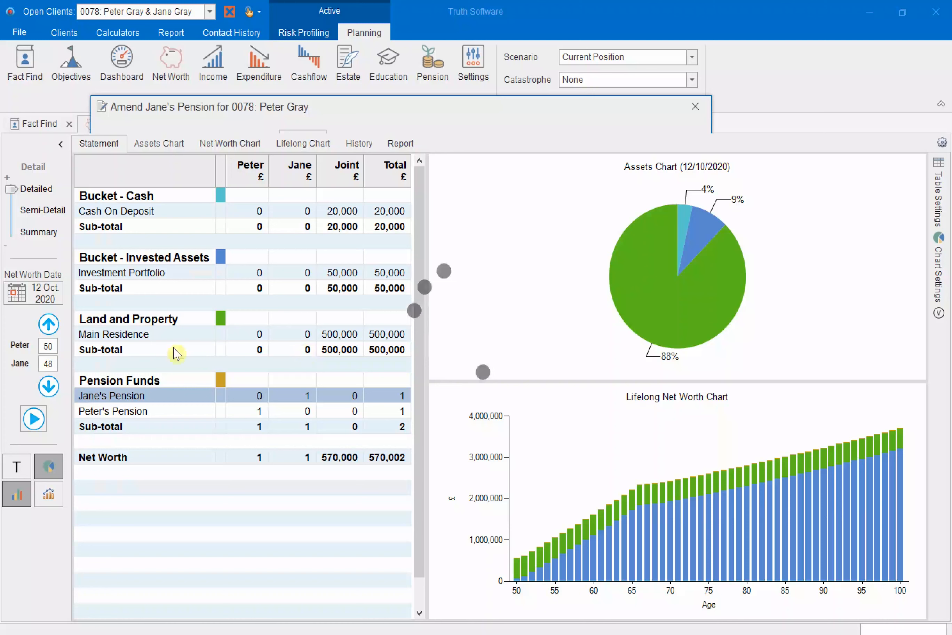
Replace the first client's pension valuation with an uncrystallised fund value of 1000000 dated 12/10/2020
double_click(123, 412)
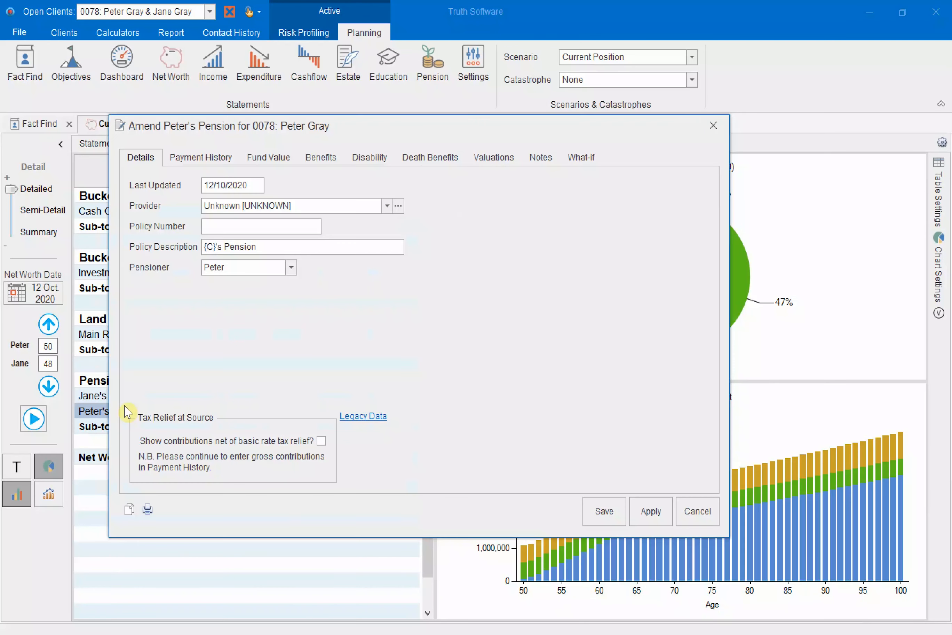
left_click(265, 160)
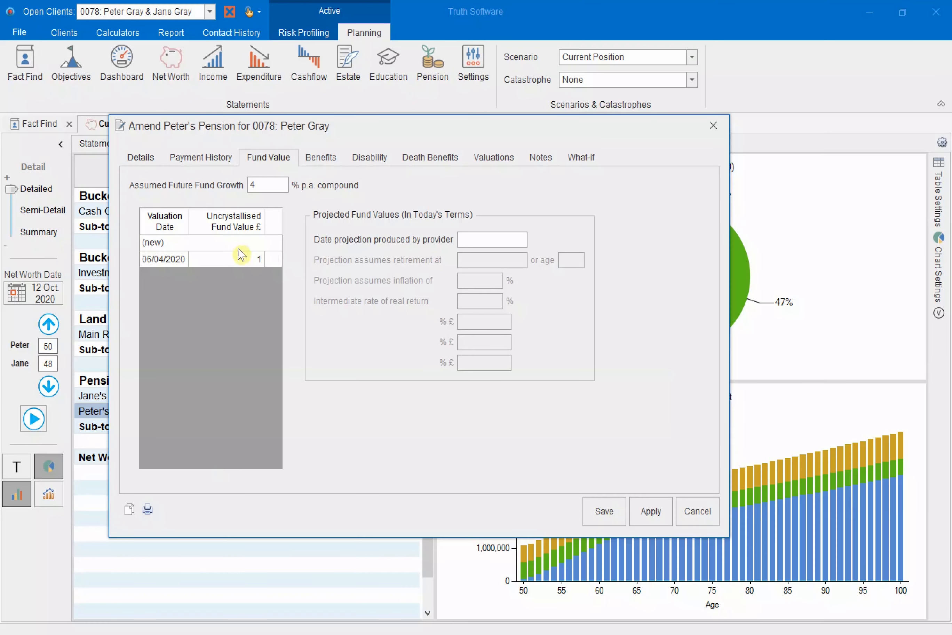
key("Delete")
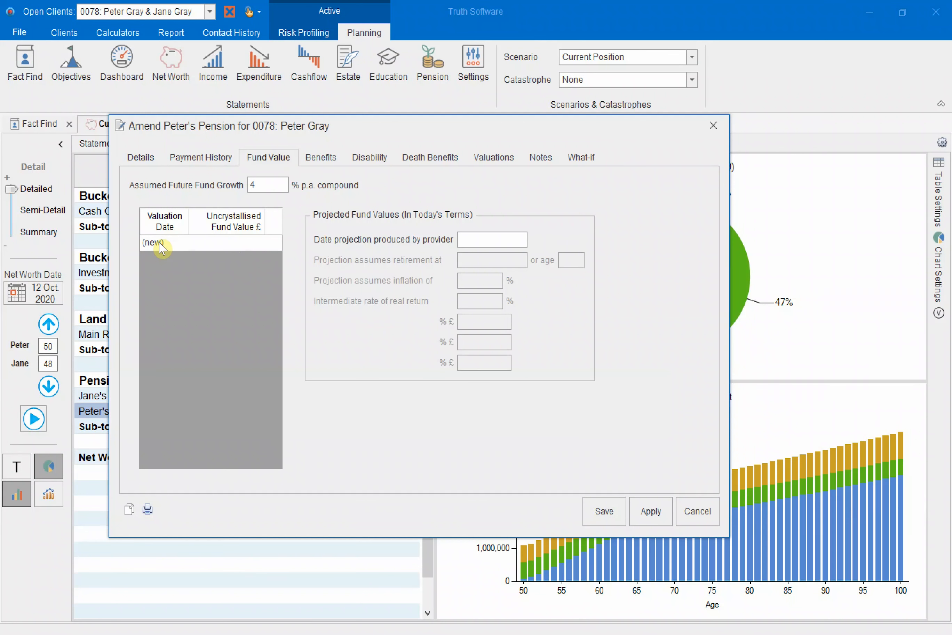
left_click(147, 243)
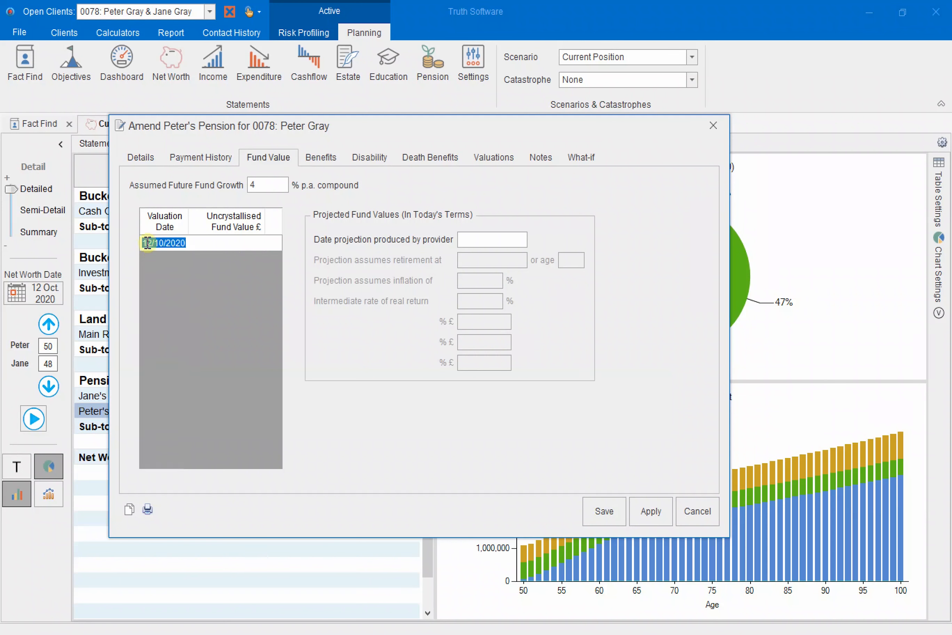
left_click(232, 248)
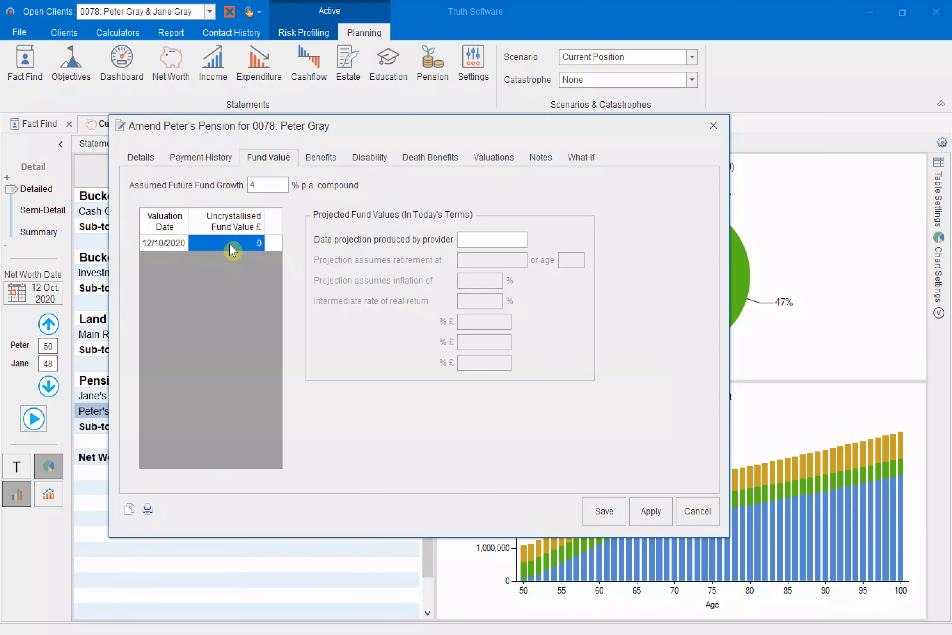
type("100000")
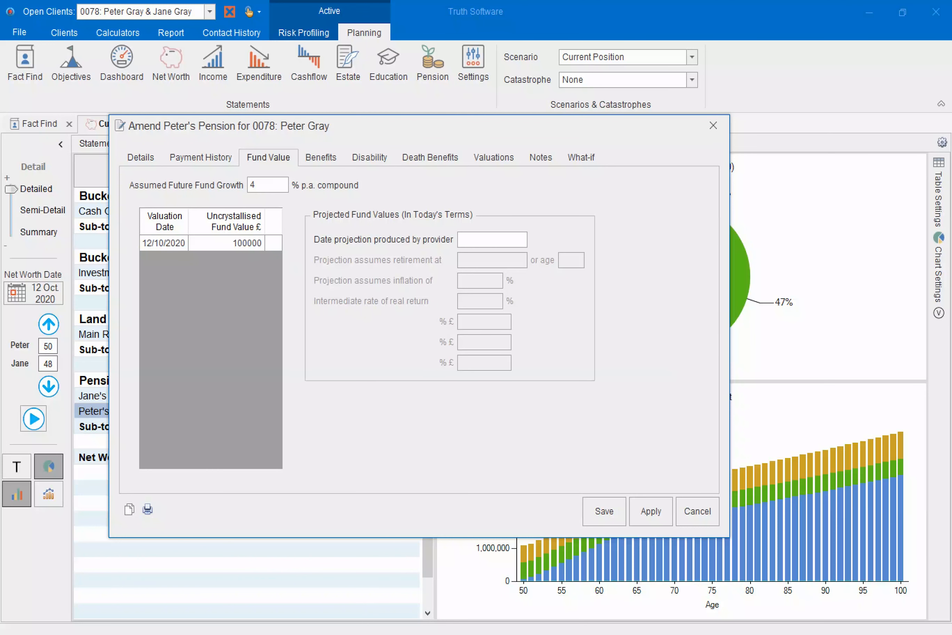
type("0")
Add a Lump Sum benefit to this pension, crystallising 5% annually from Retirement with 25% tax free cash
left_click(333, 167)
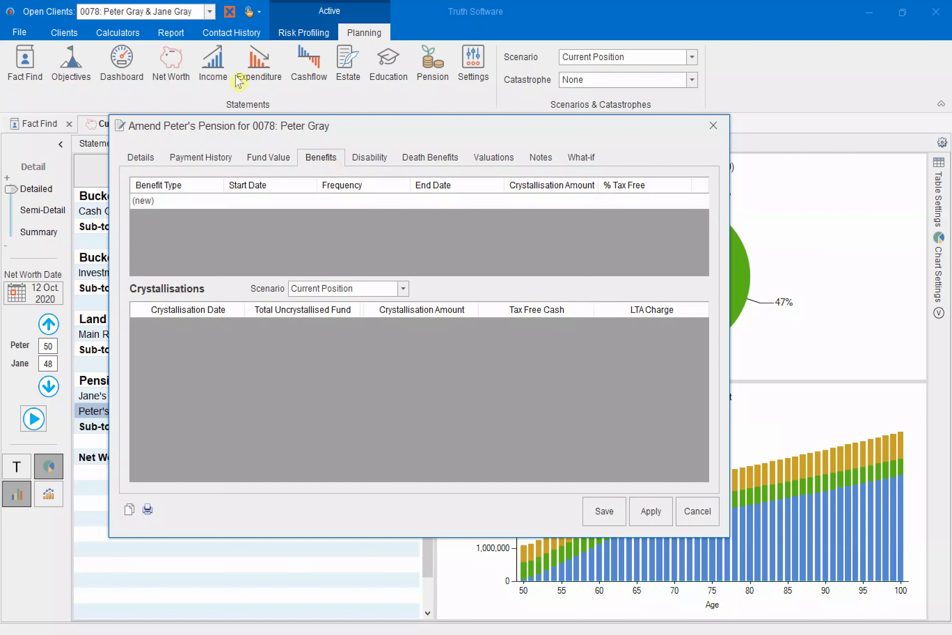
left_click(146, 206)
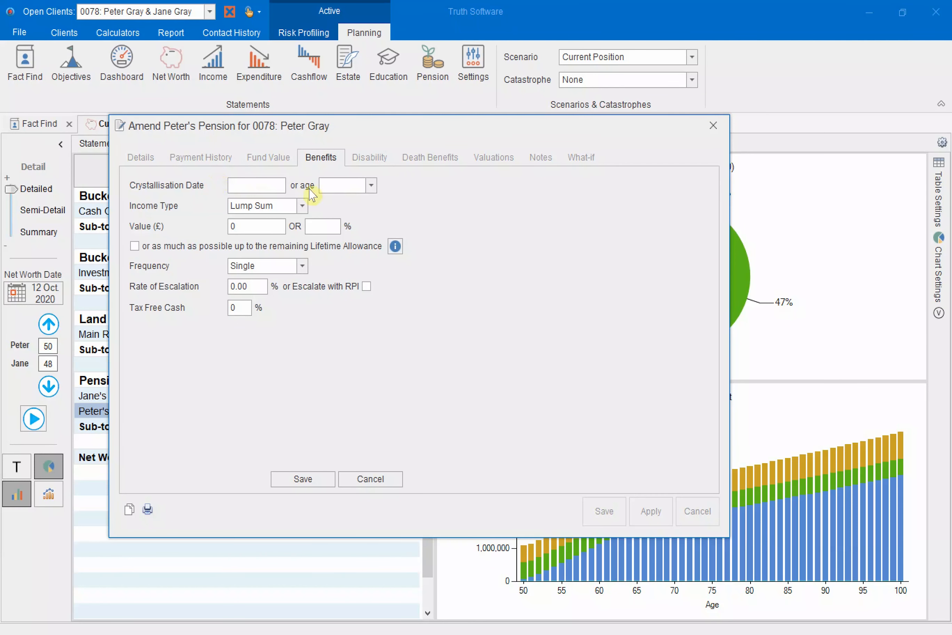
left_click(371, 185)
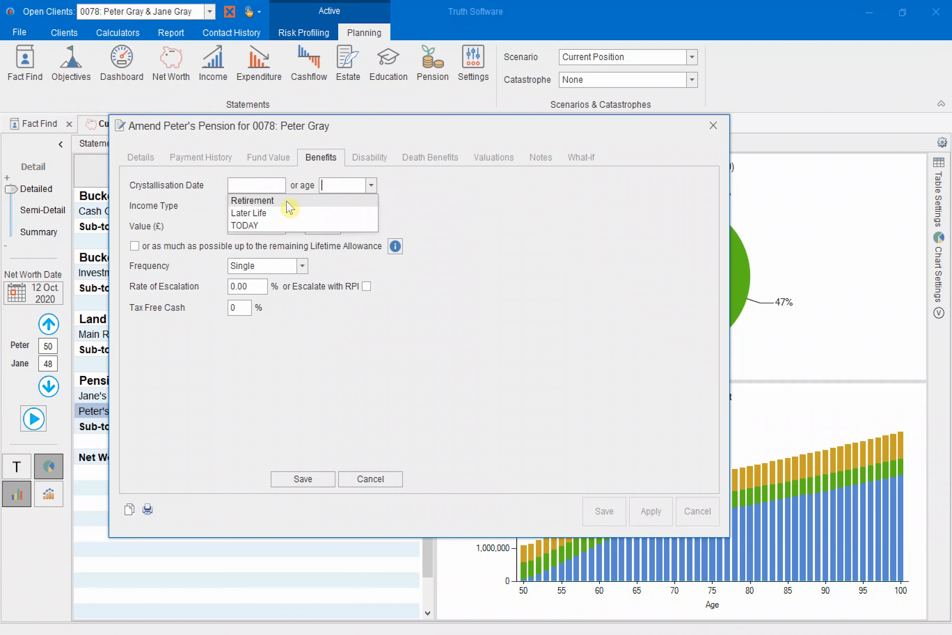
left_click(287, 201)
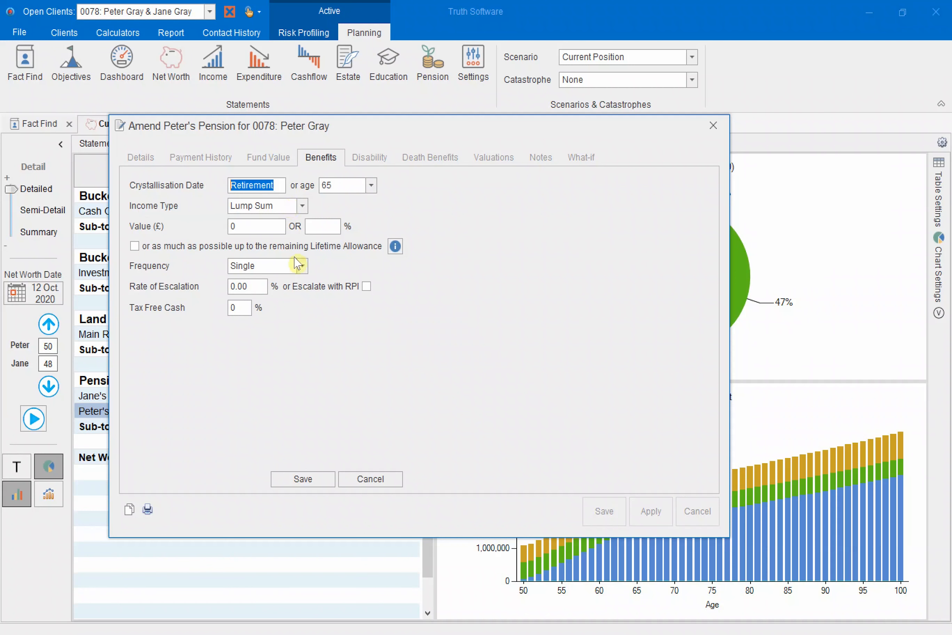
left_click(303, 266)
left_click(264, 319)
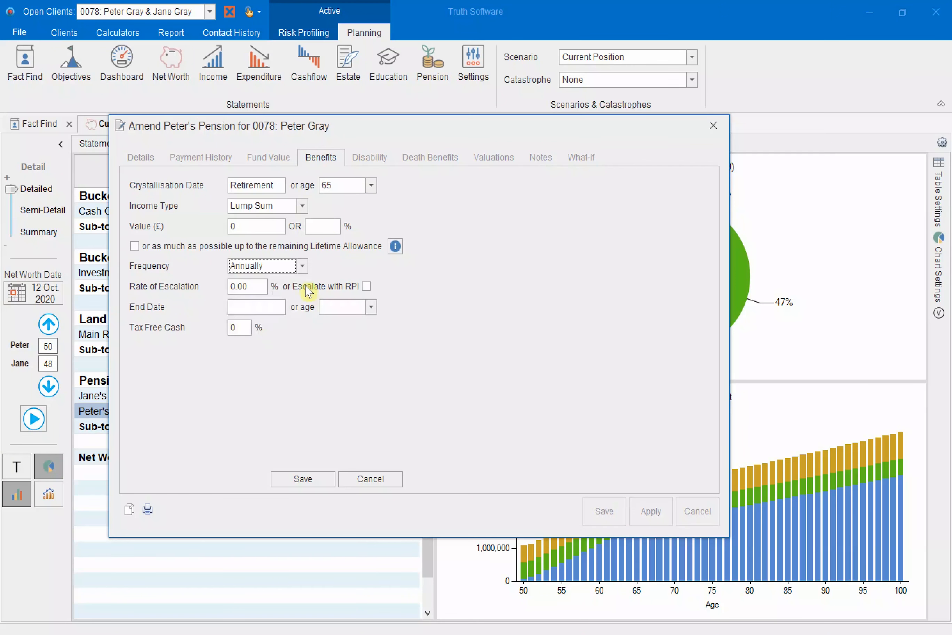
left_click(314, 223)
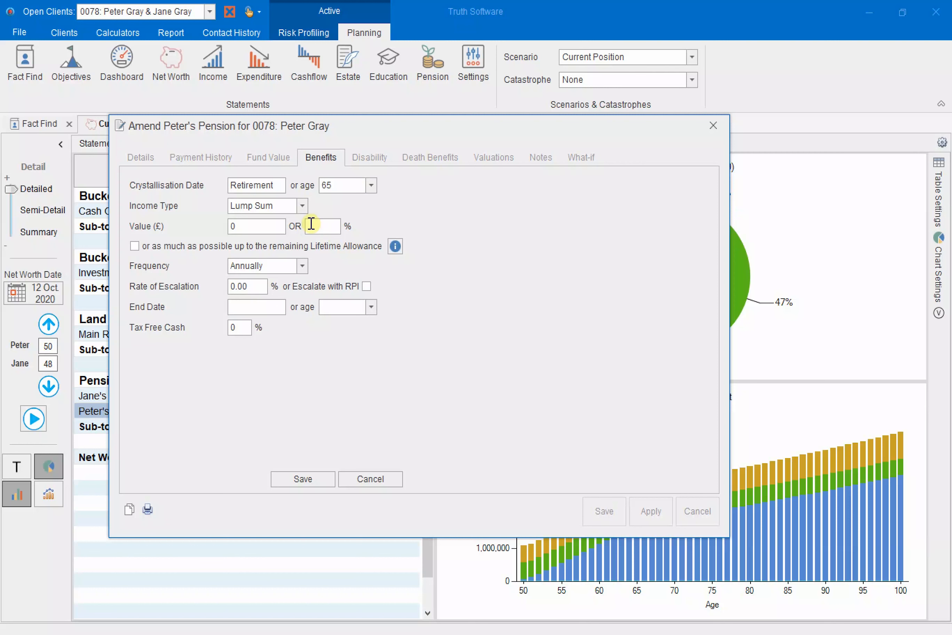
type("5")
left_click(245, 330)
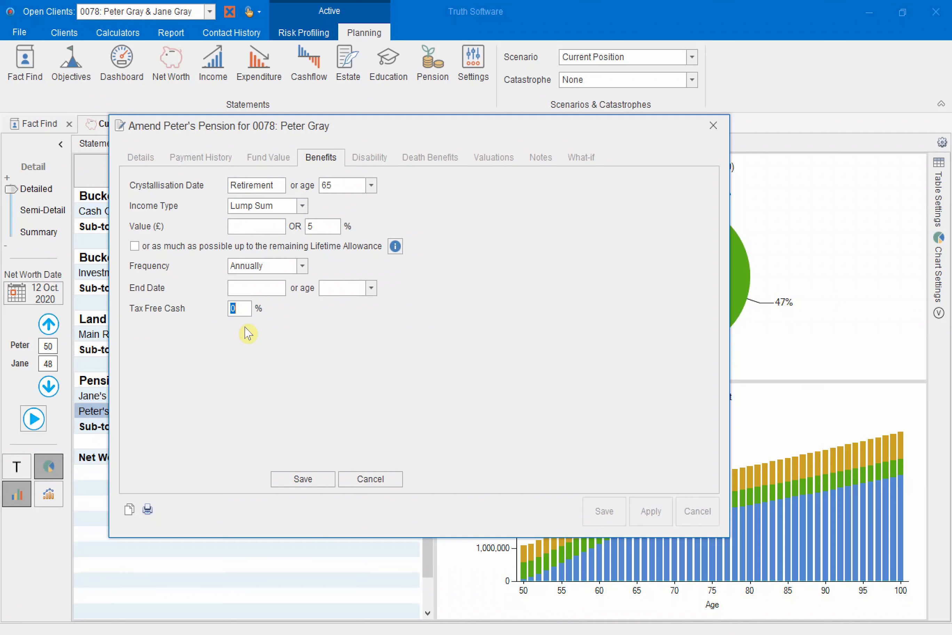
type("25")
left_click(314, 480)
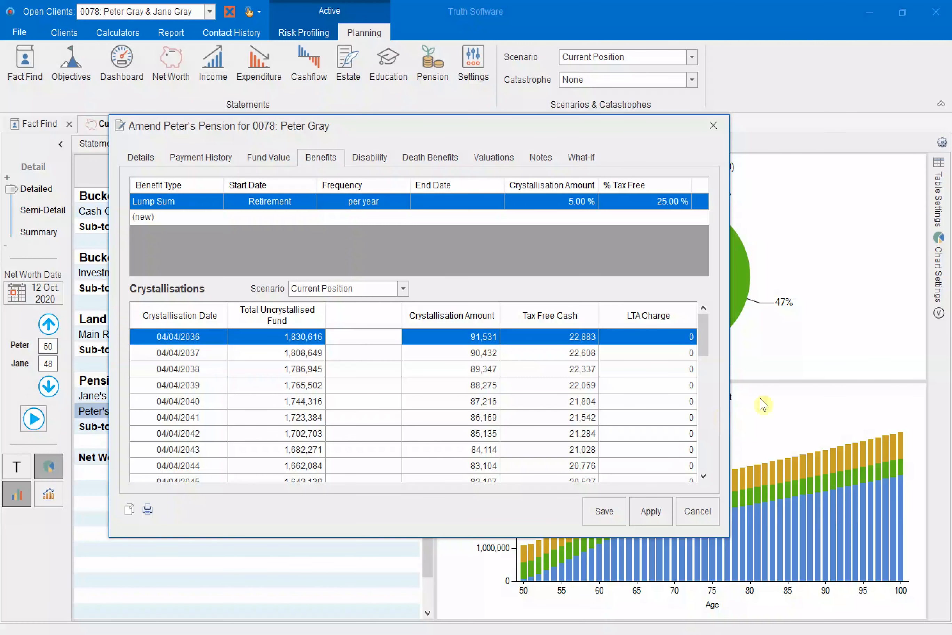
Check the projected crystallisations to the end of the list, save the pension without payment history, and dismiss the pension notification
left_click_drag(708, 344, 706, 464)
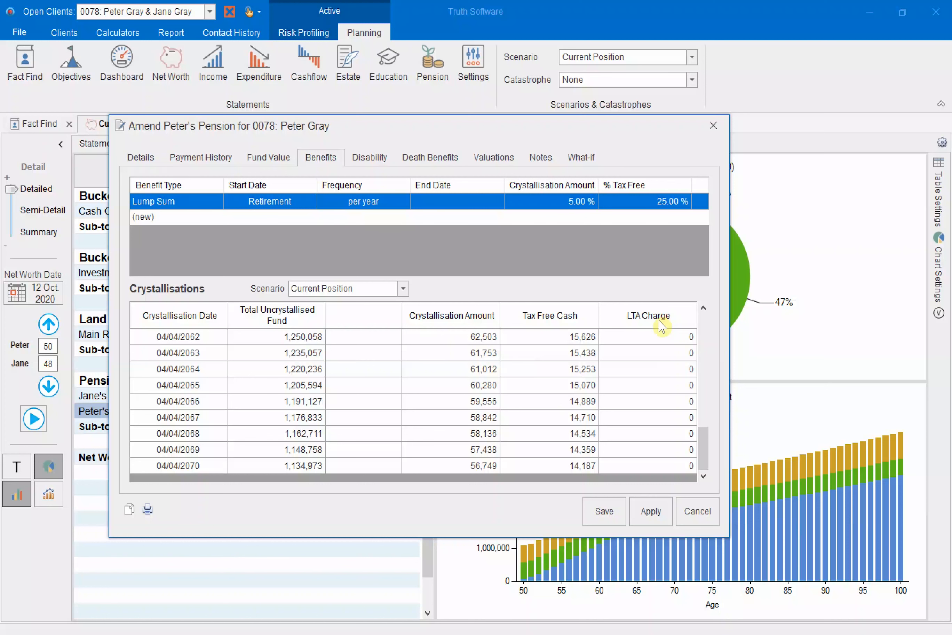
left_click(606, 512)
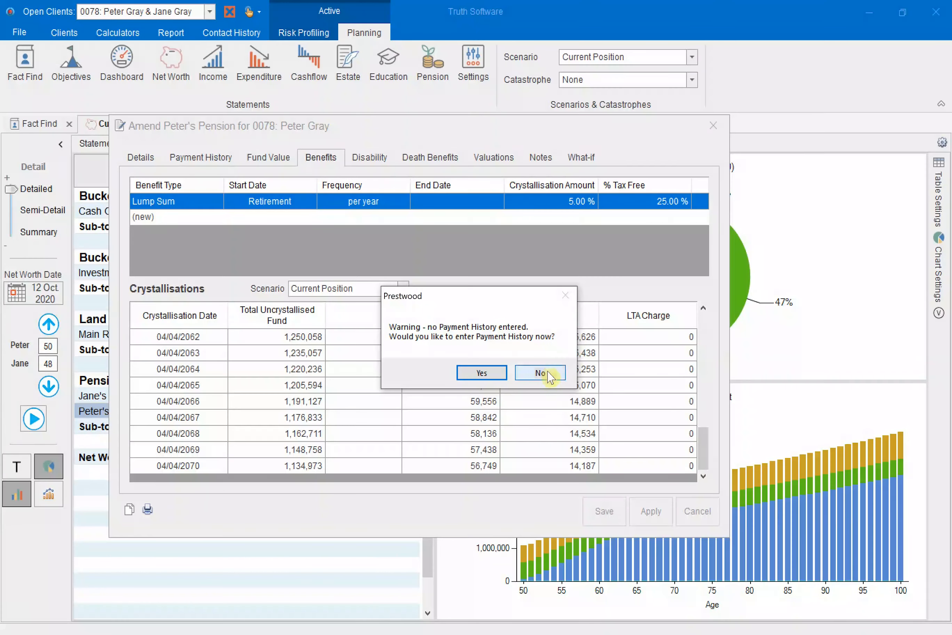
left_click(541, 373)
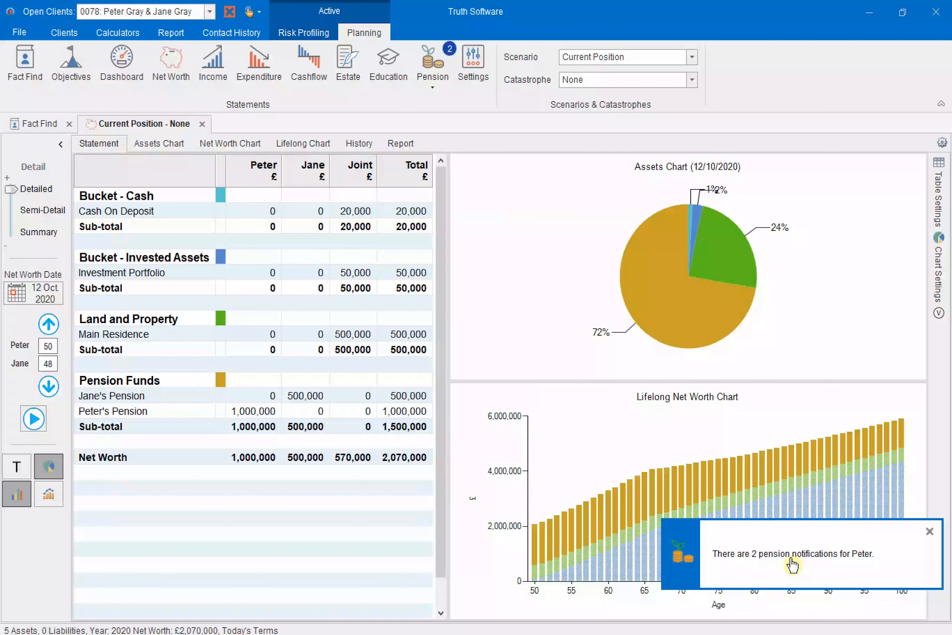
left_click(930, 533)
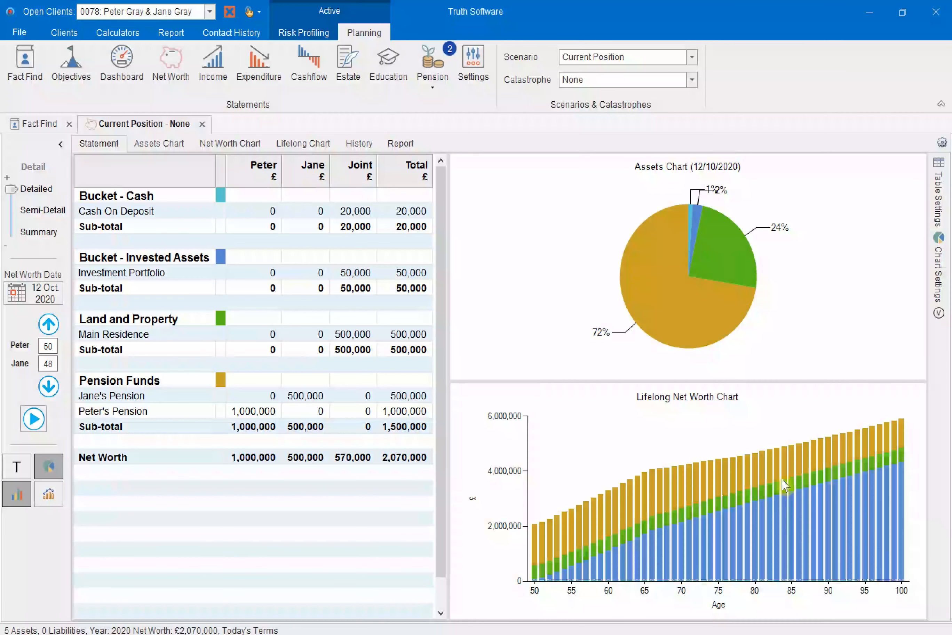
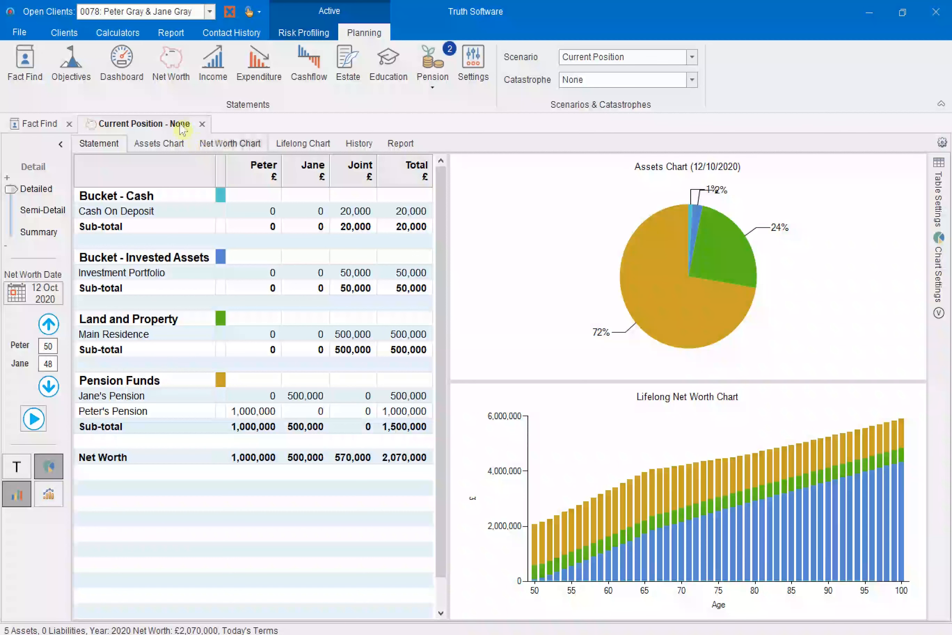
Replace the net worth statement with the income statement and run through its yearly income figures from 2020/21
left_click(202, 123)
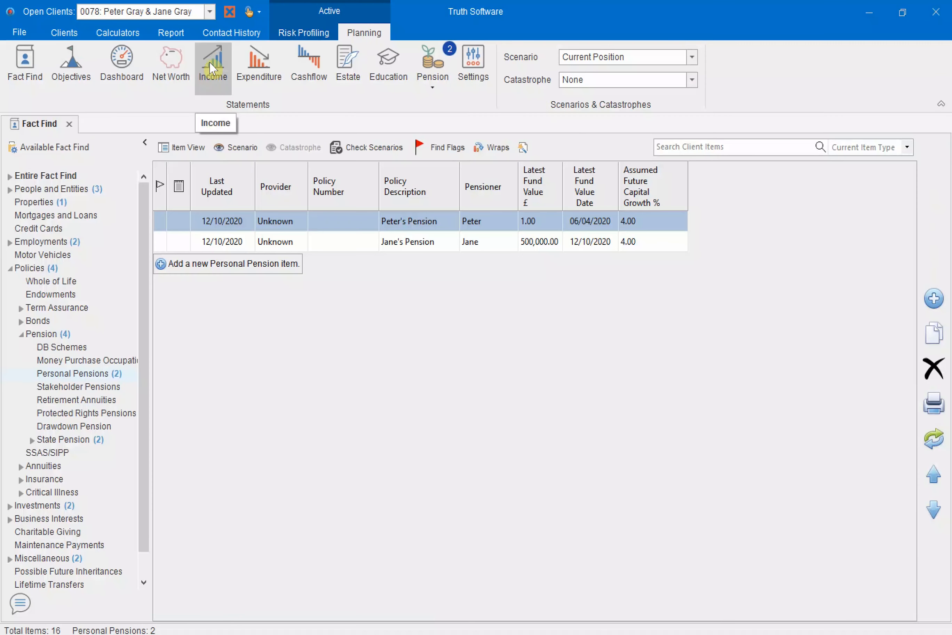
left_click(211, 68)
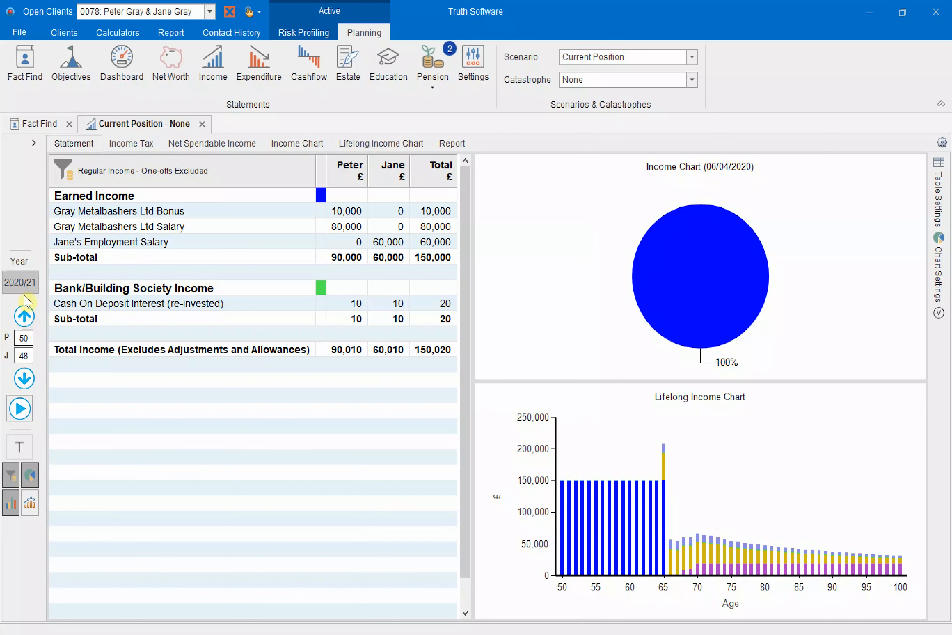
left_click(23, 317)
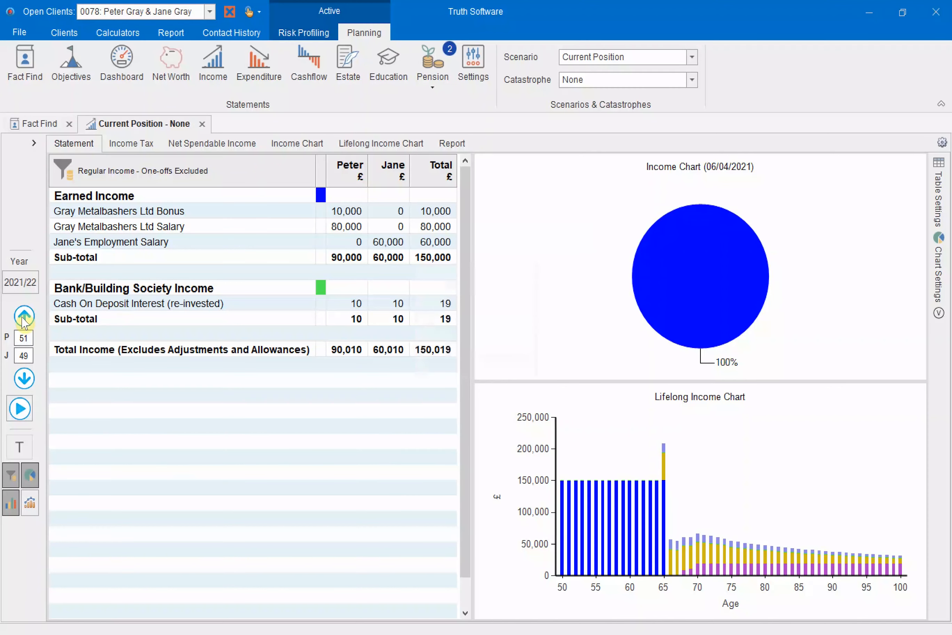
left_click(23, 316)
left_click(24, 378)
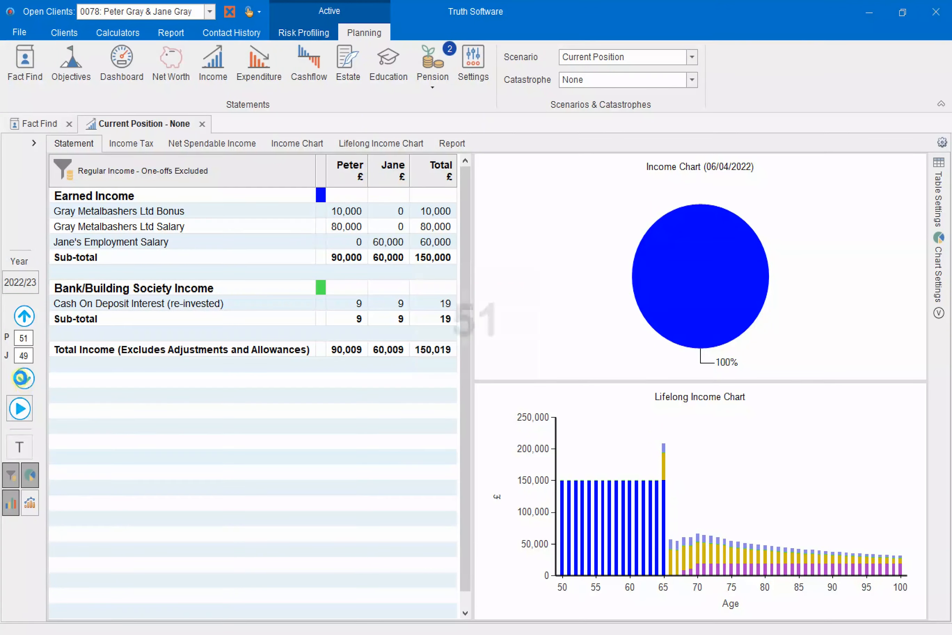
left_click(24, 378)
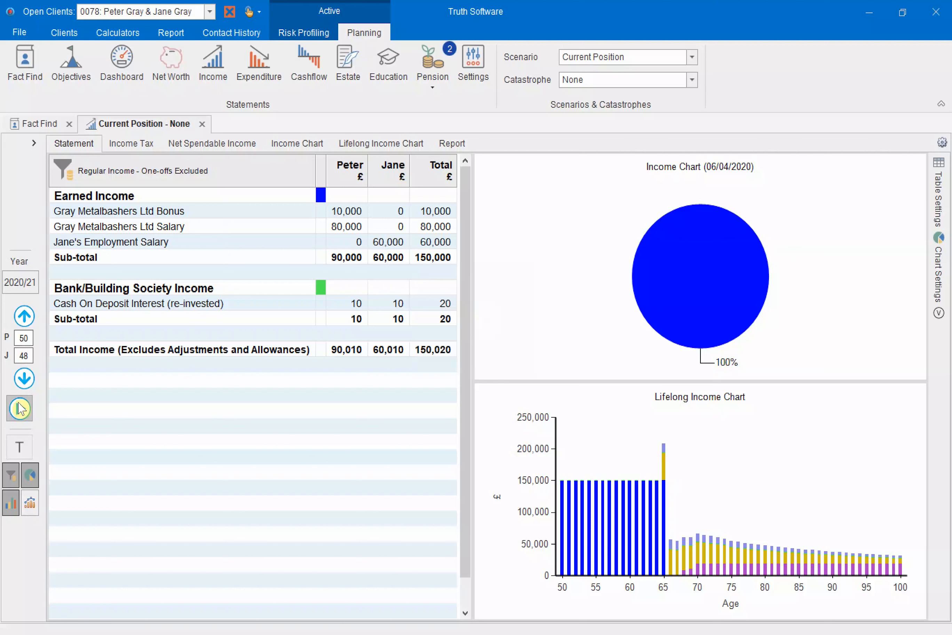
left_click(20, 408)
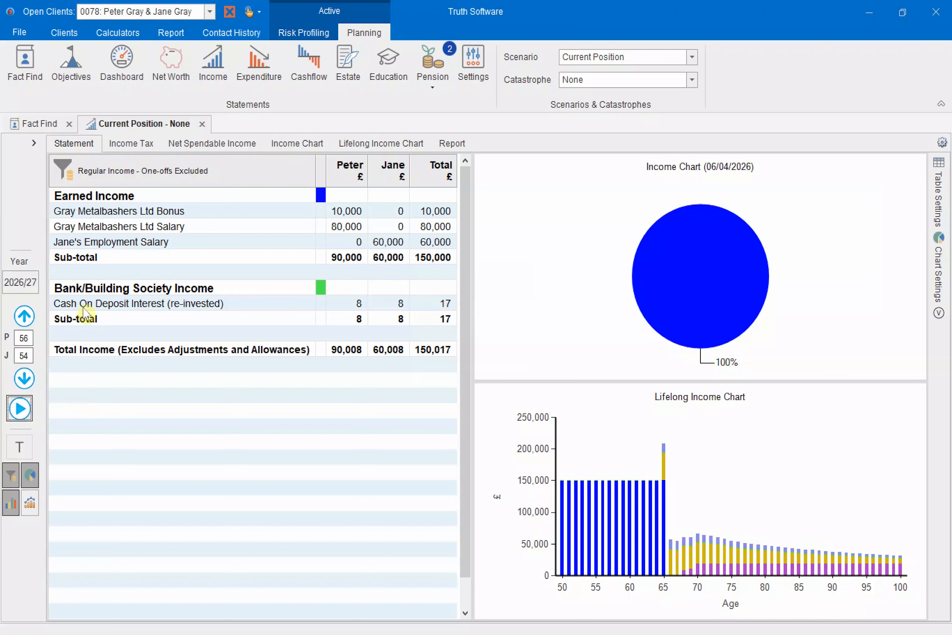
Jump the income statement to Retirement and examine the income sources year by year up to 2038/39
left_click(18, 285)
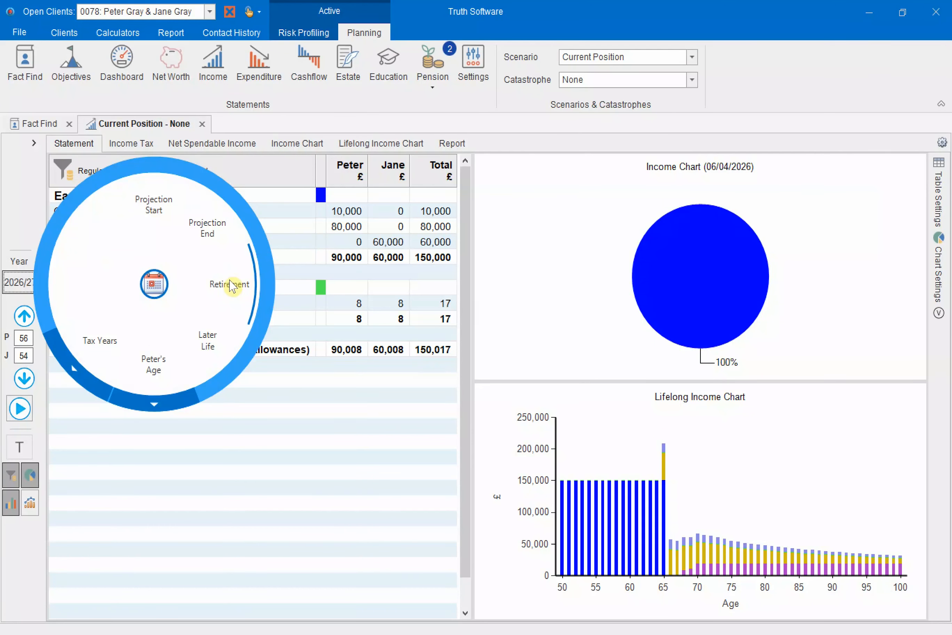
left_click(232, 285)
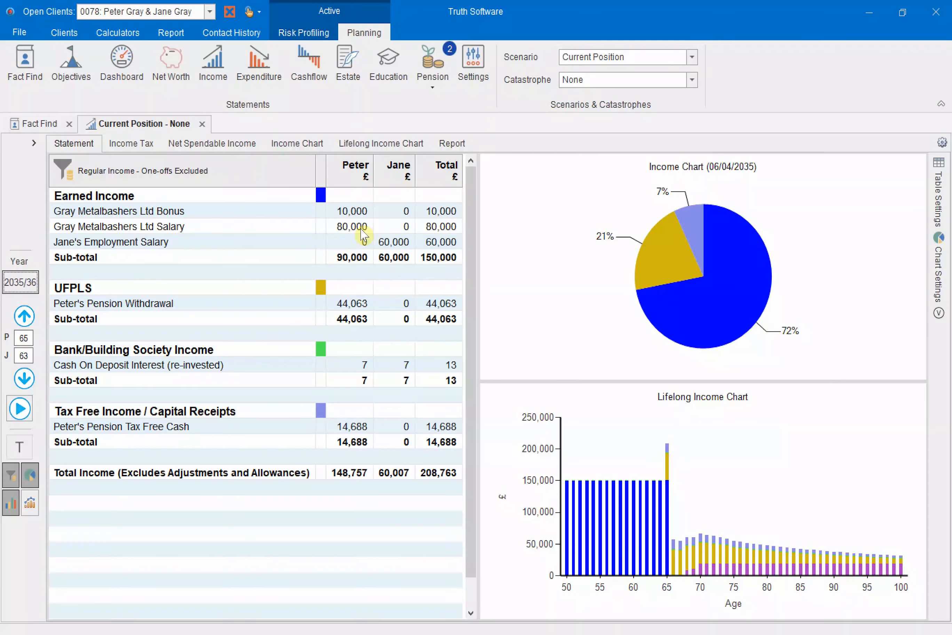
left_click(33, 317)
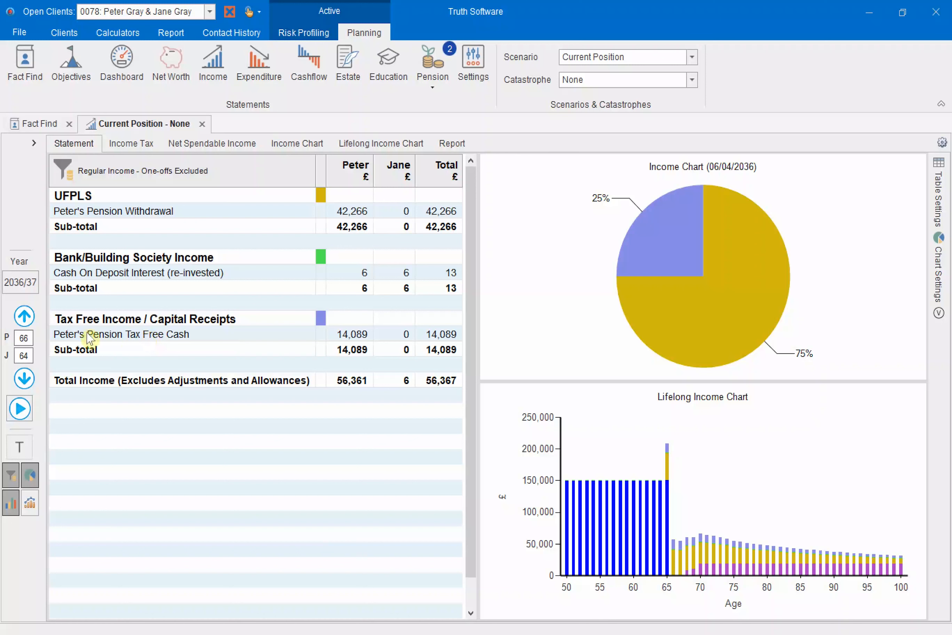
left_click(25, 317)
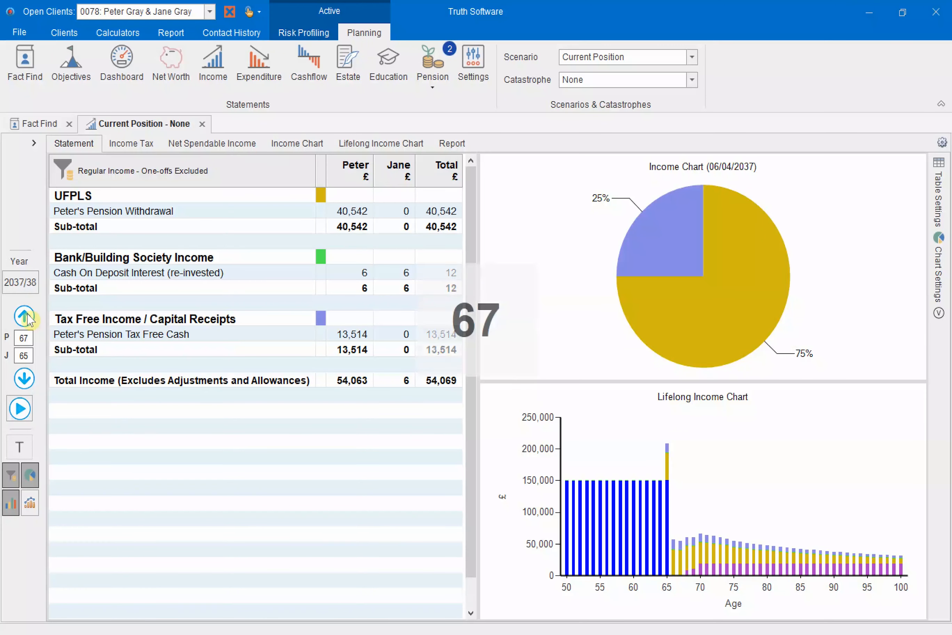
left_click(26, 317)
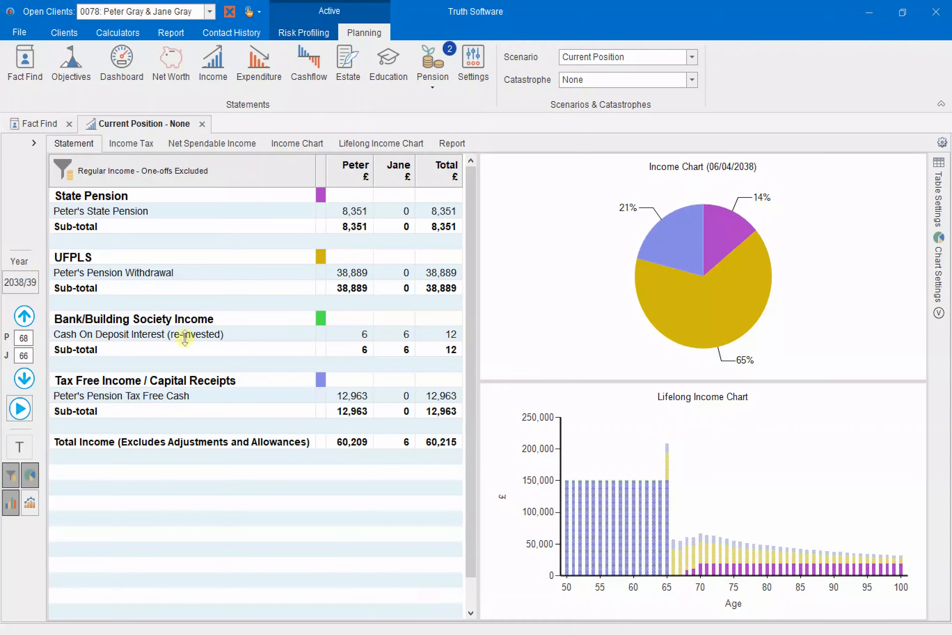
Return the income statement to Projection Start and review the couple's income tax and net spendable income
left_click(22, 283)
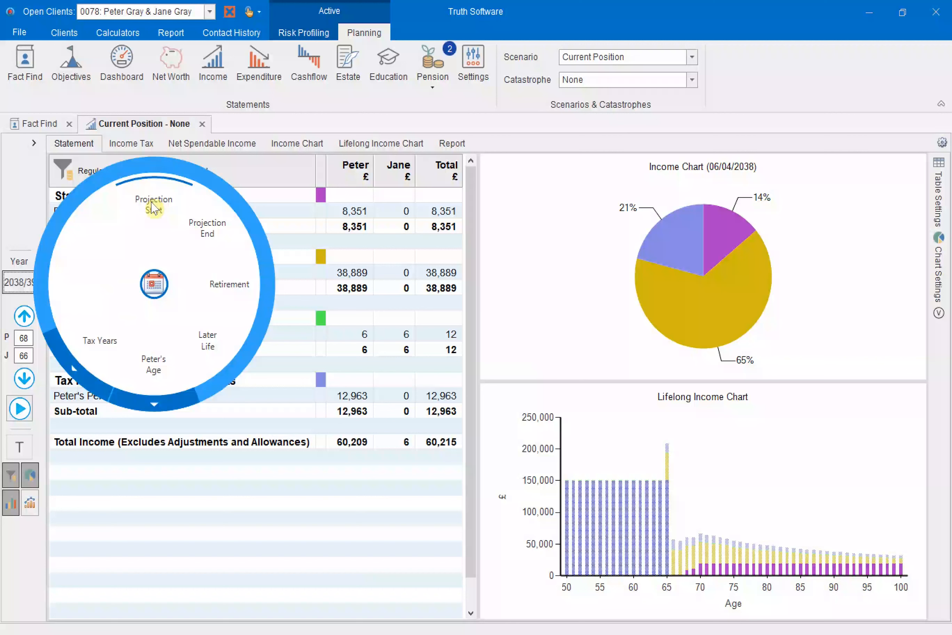
left_click(152, 208)
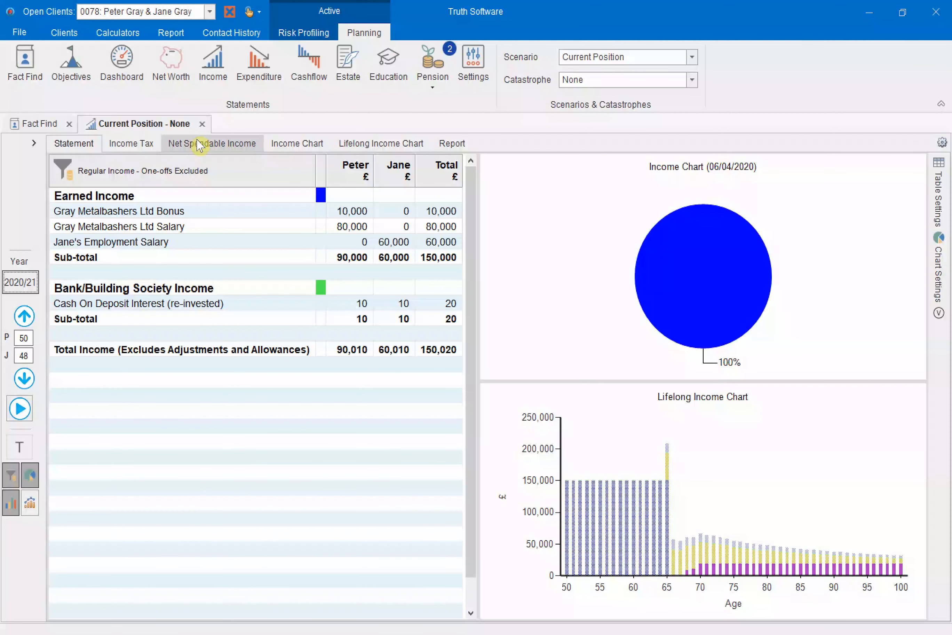
left_click(144, 145)
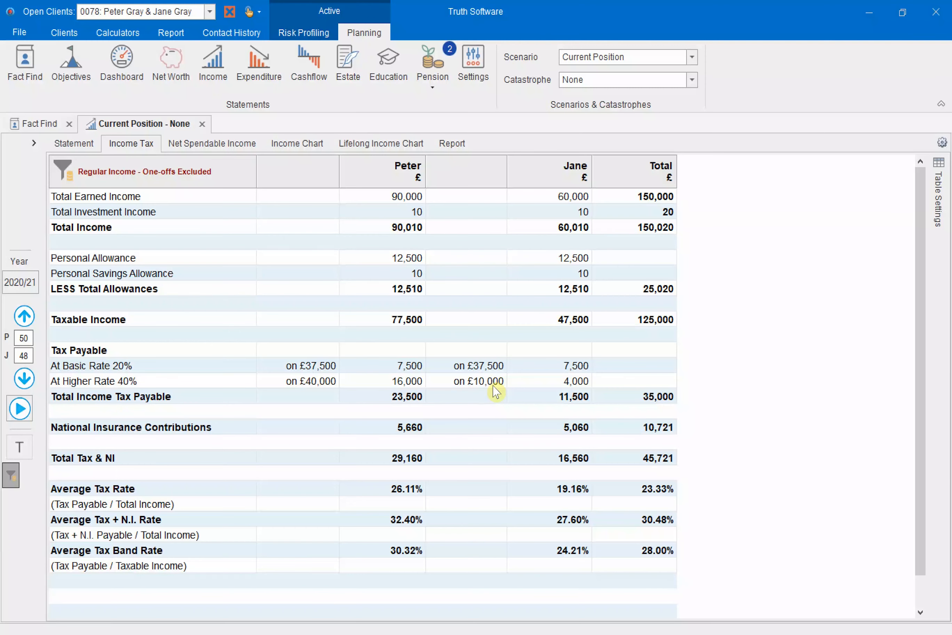
left_click(224, 147)
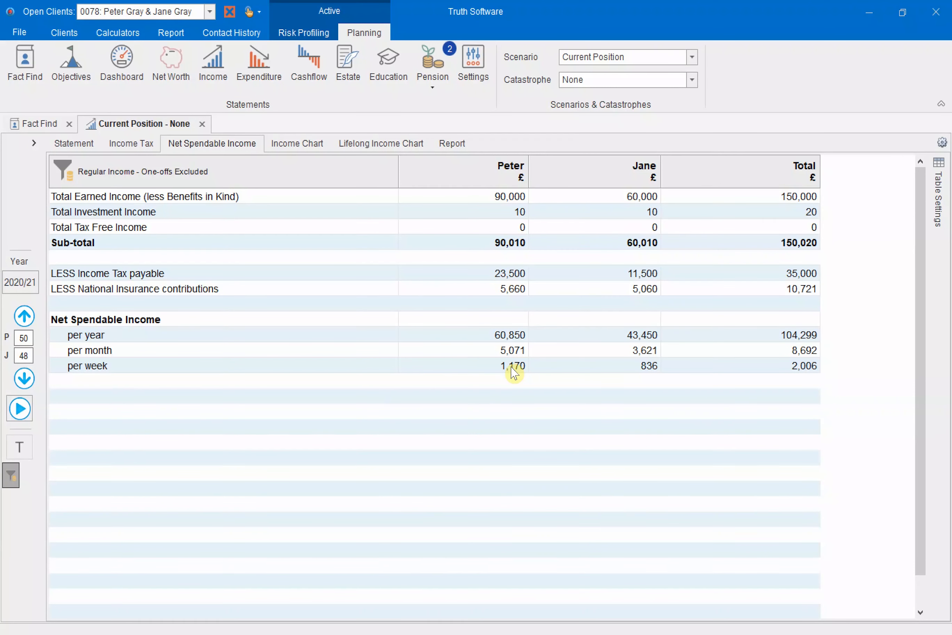
From the expenditure statement, set the main residence's annual House & Contents Insurance to £250 and Household Expenses to £6,000, and save
left_click(251, 77)
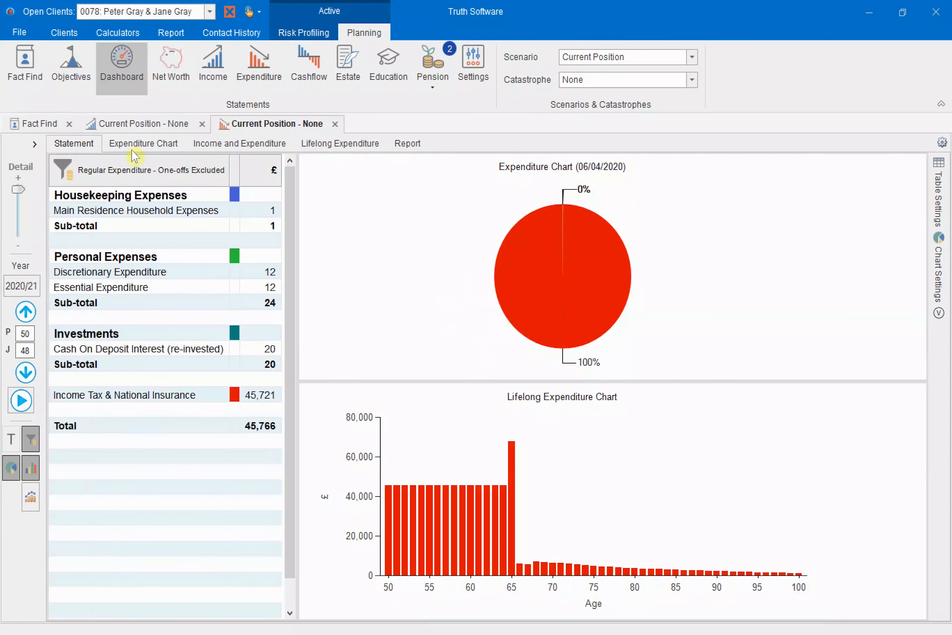
left_click(98, 211)
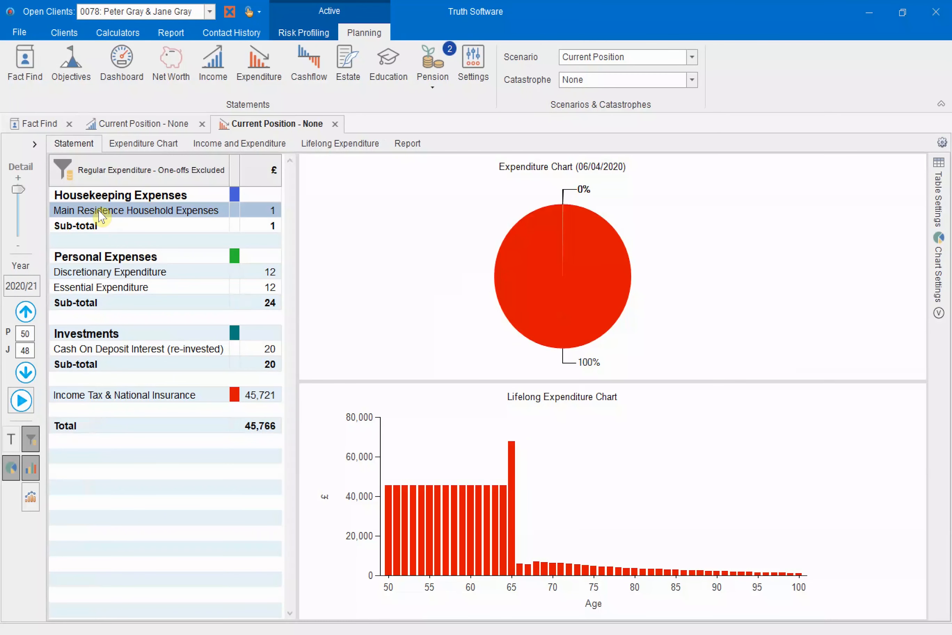
double_click(100, 212)
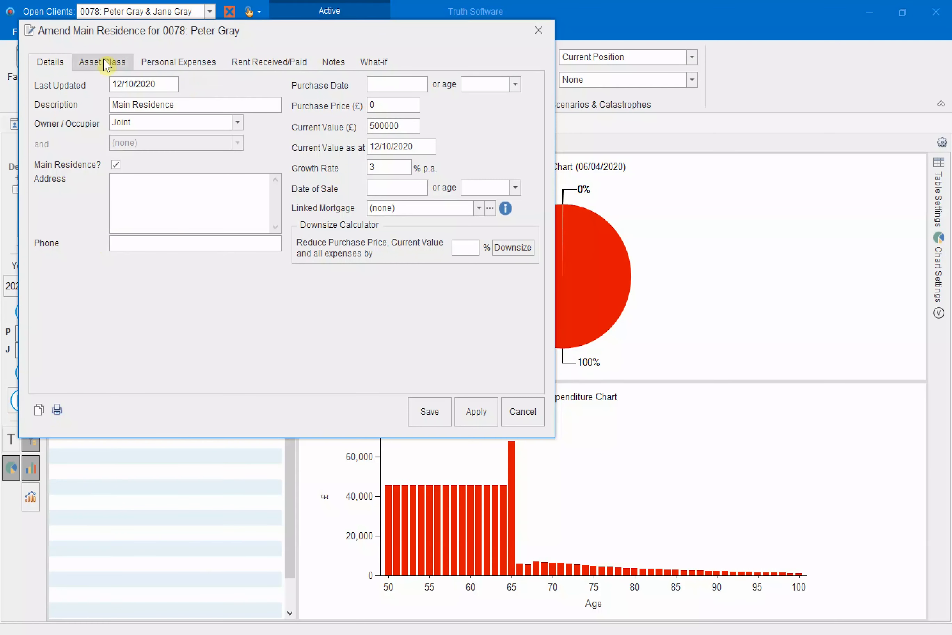
left_click(179, 64)
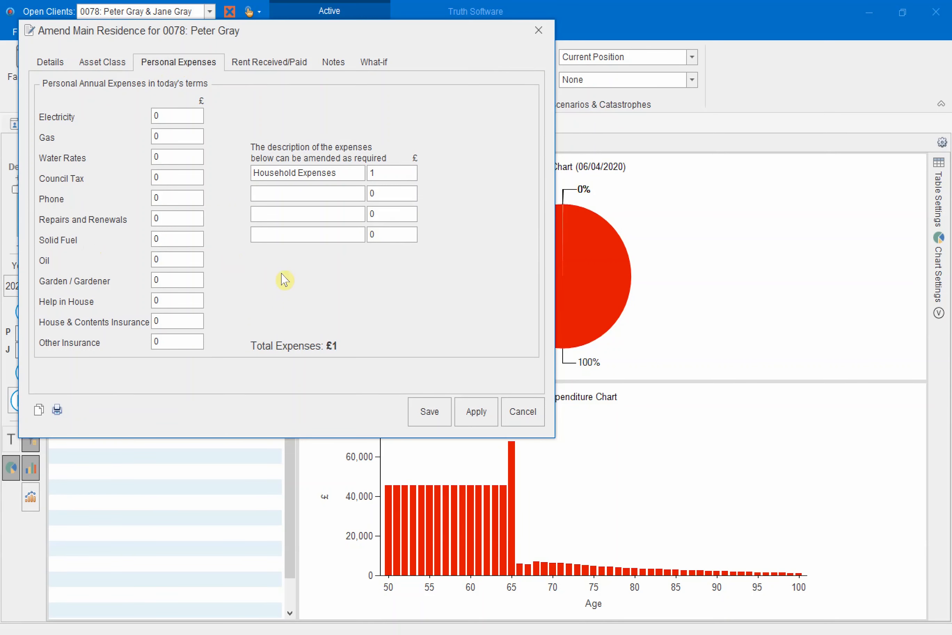
double_click(391, 172)
left_click(180, 318)
type("250")
left_click(391, 171)
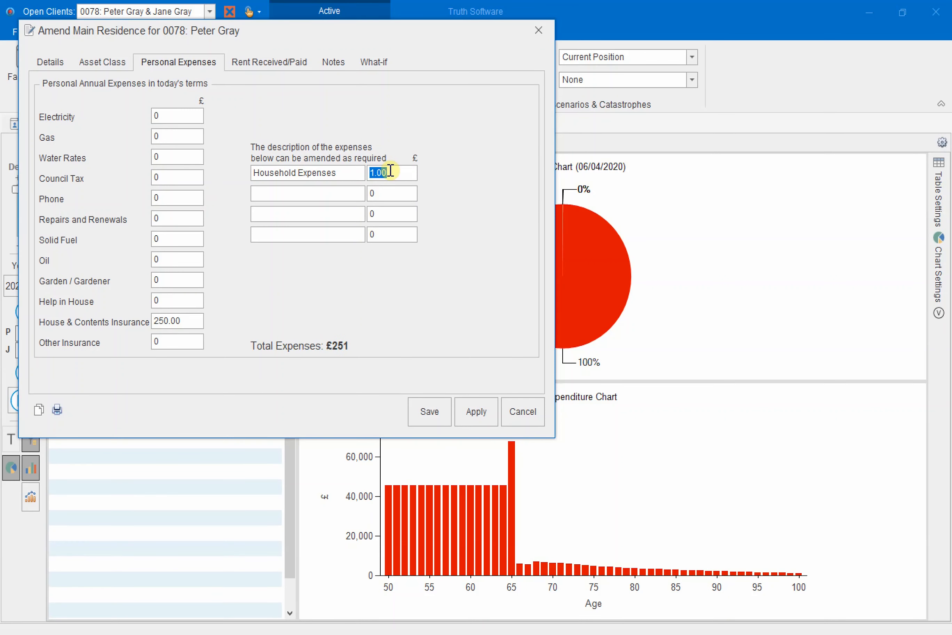
type("6000")
left_click(421, 415)
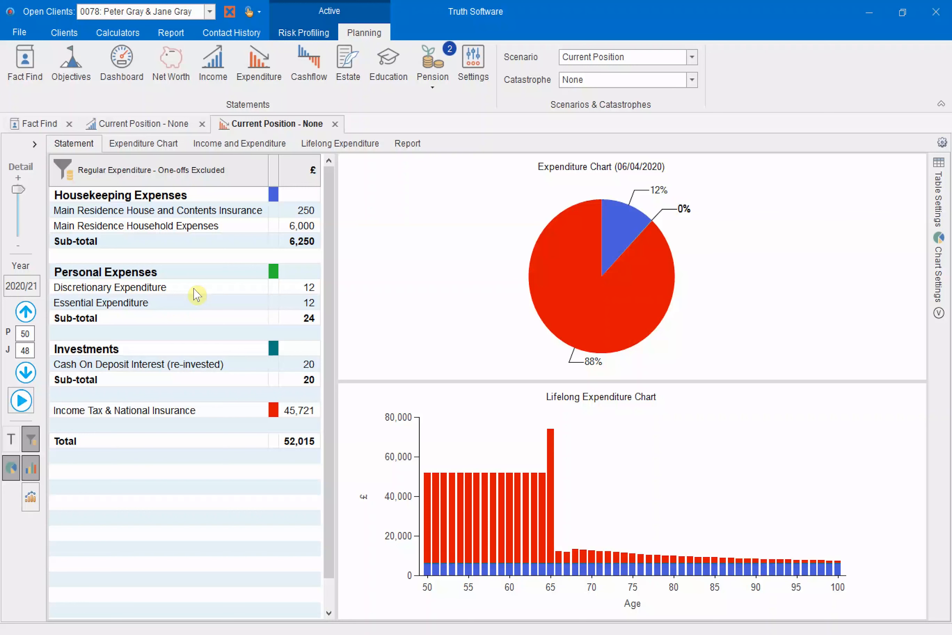
Amend Essential Expenditure to £4,000 monthly up to Retirement, up to Later Life and thereafter, and save it
left_click(167, 308)
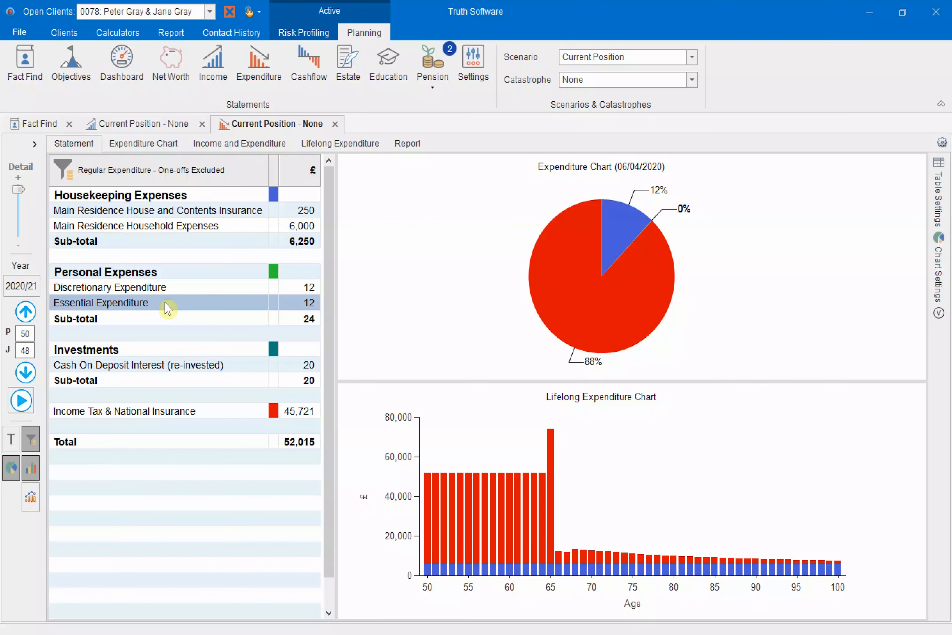
double_click(167, 309)
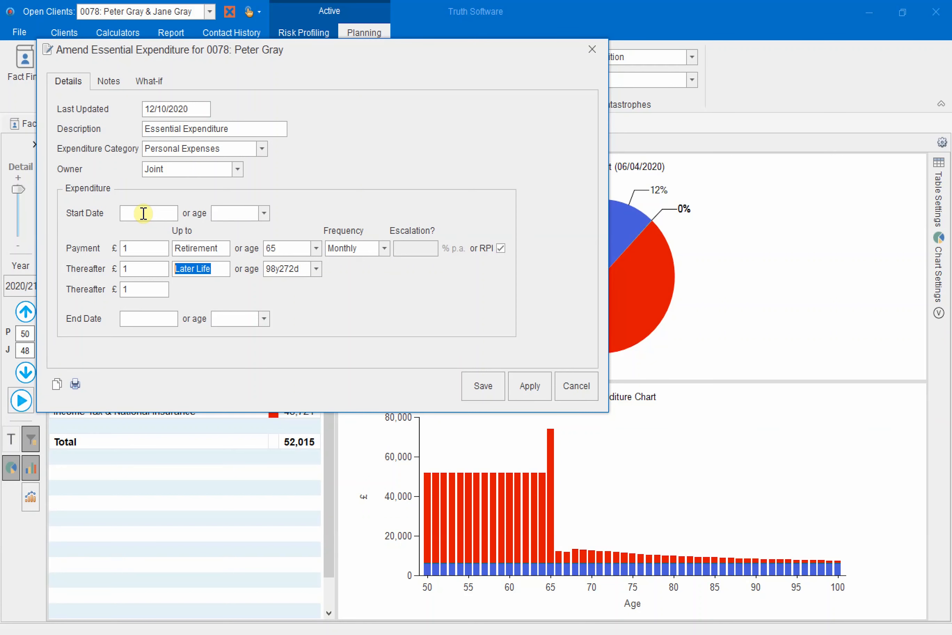
left_click(153, 248)
type("4000")
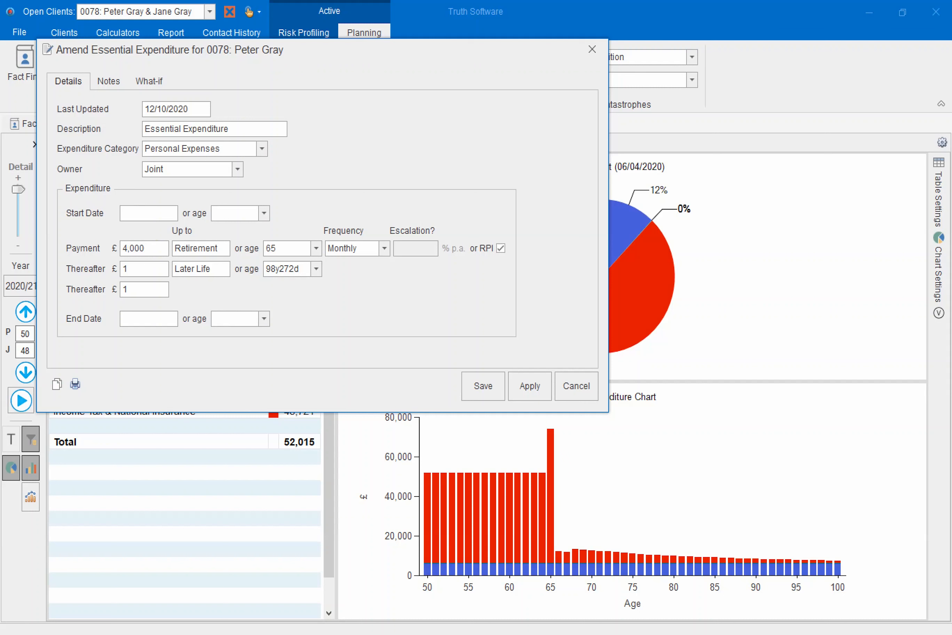
key("Tab")
double_click(134, 267)
type("4000")
key("Tab")
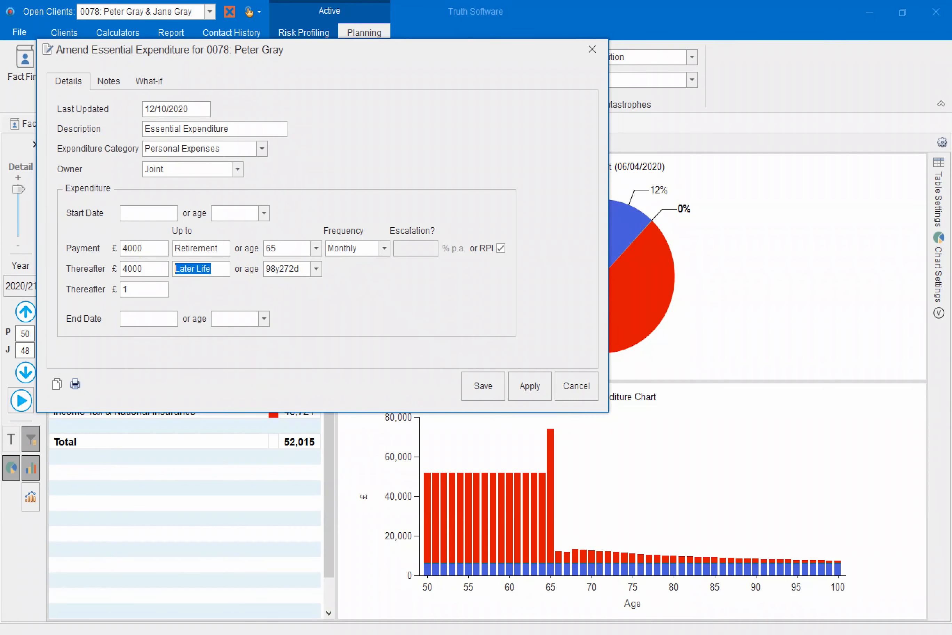
key("Tab")
type("4000")
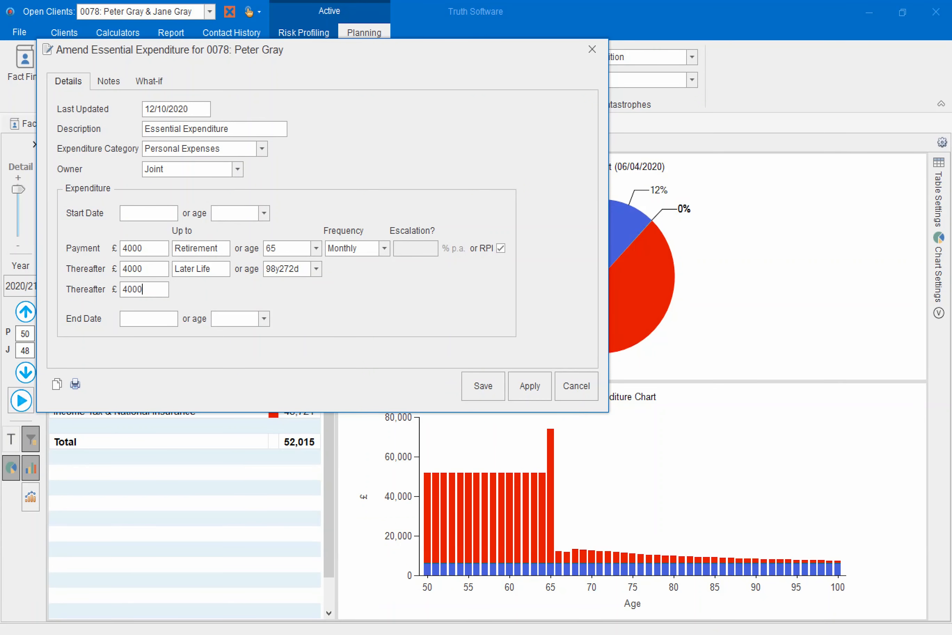
left_click(478, 388)
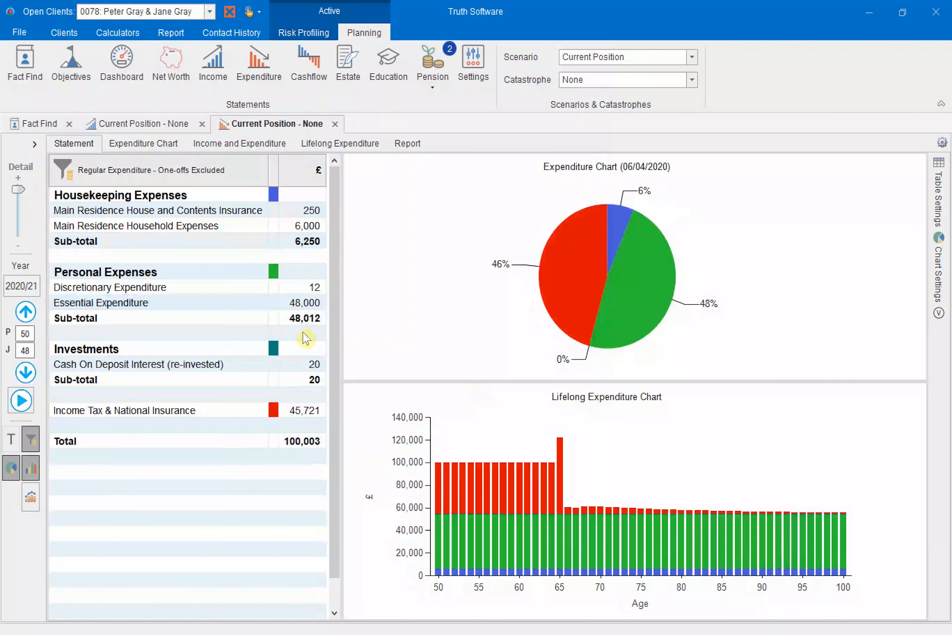
Amend Discretionary Expenditure to £2,000 monthly up to Retirement, £4,000 up to Later Life and £2,500 thereafter, and save it
left_click(176, 292)
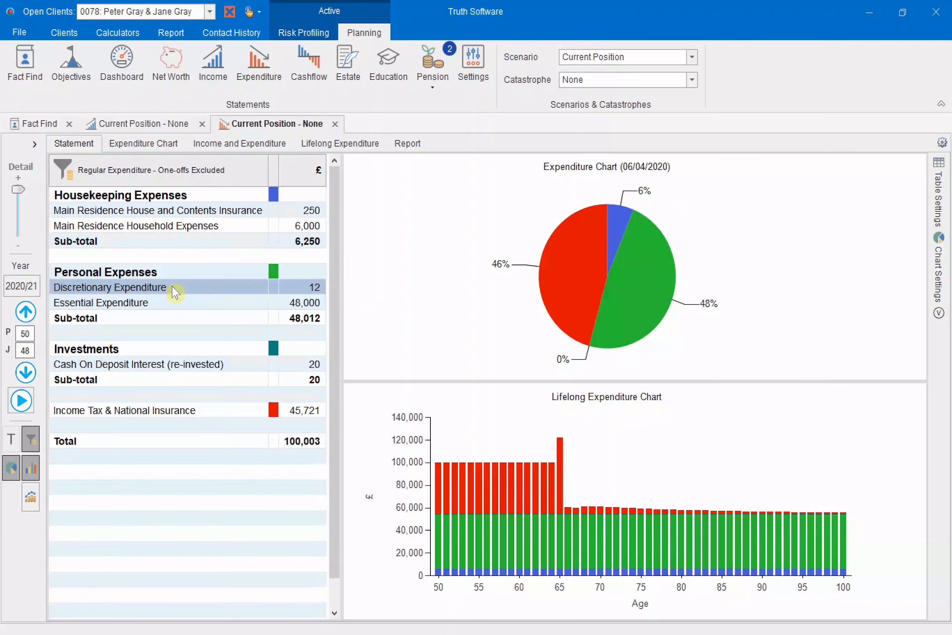
double_click(176, 292)
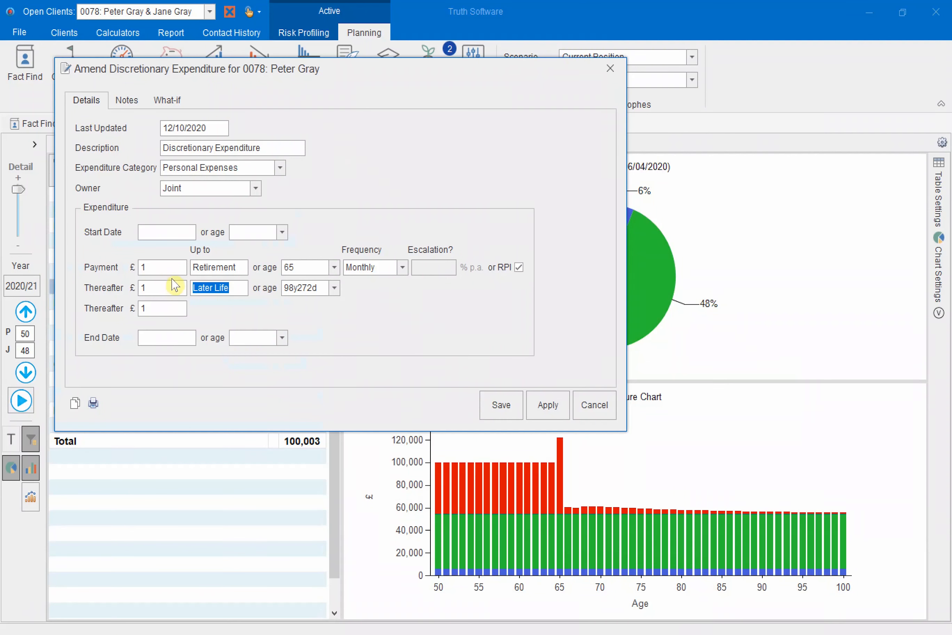
left_click(173, 271)
type("2000")
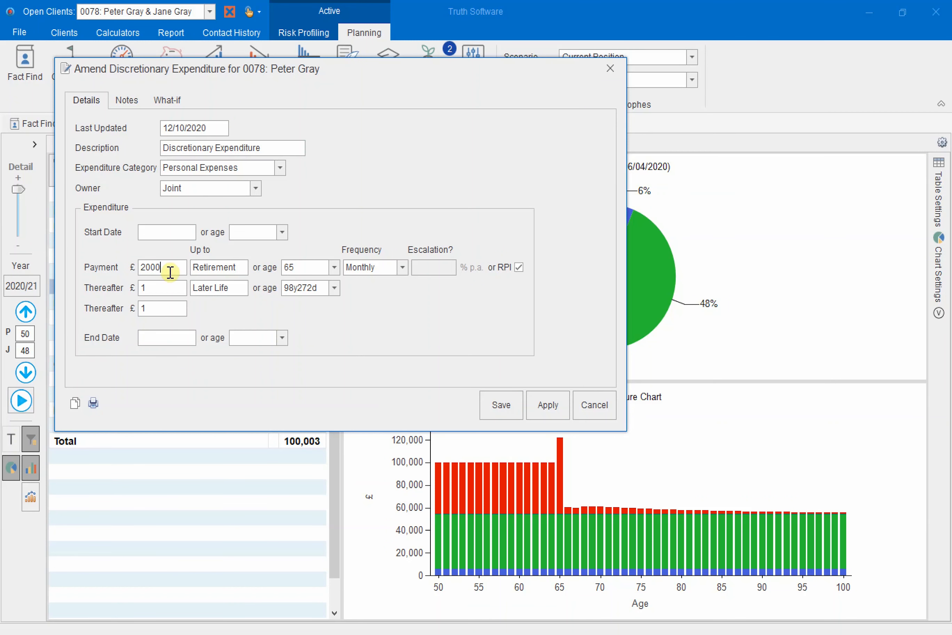
left_click(163, 287)
type("4000")
double_click(155, 305)
type("25000")
key("BackSpace")
left_click(497, 402)
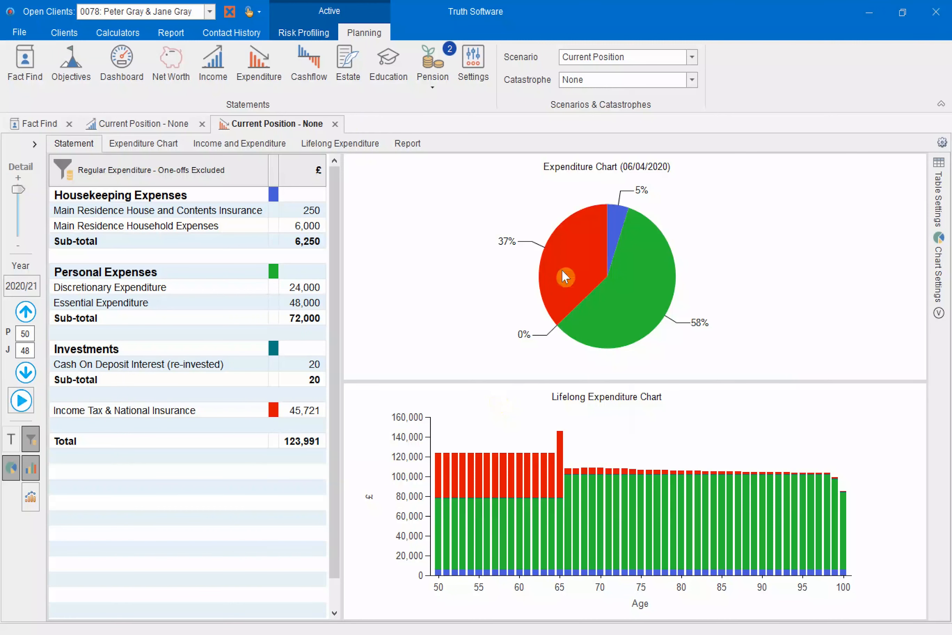
Review the cashflow's inflows and outflows chart and its capital chart for the current position
left_click(307, 73)
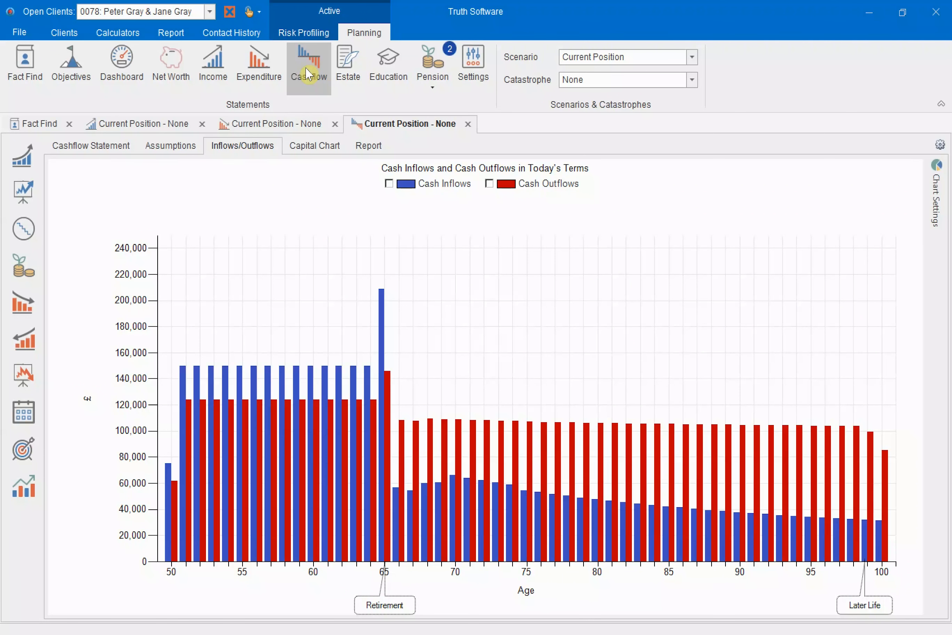
left_click(323, 150)
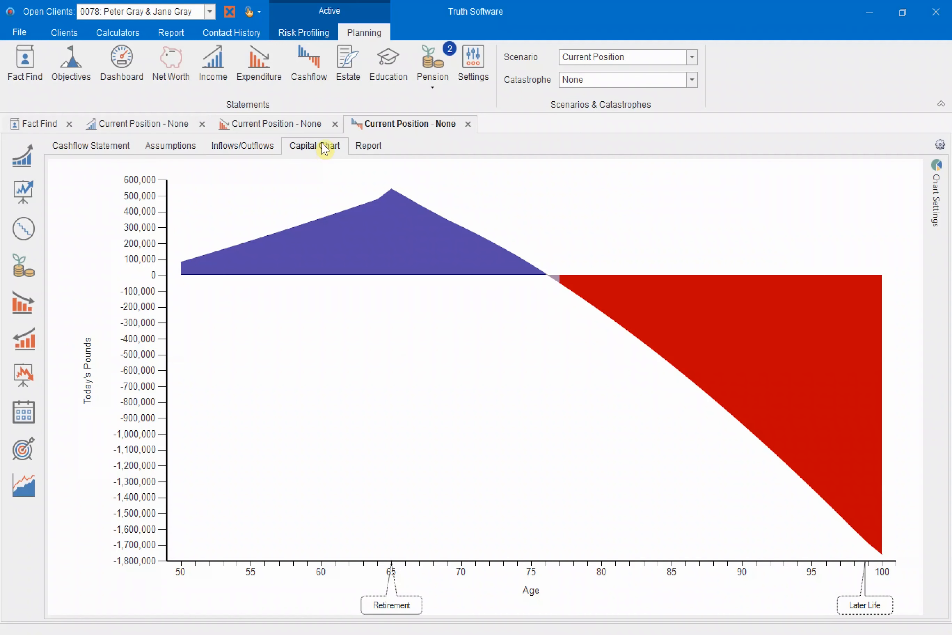